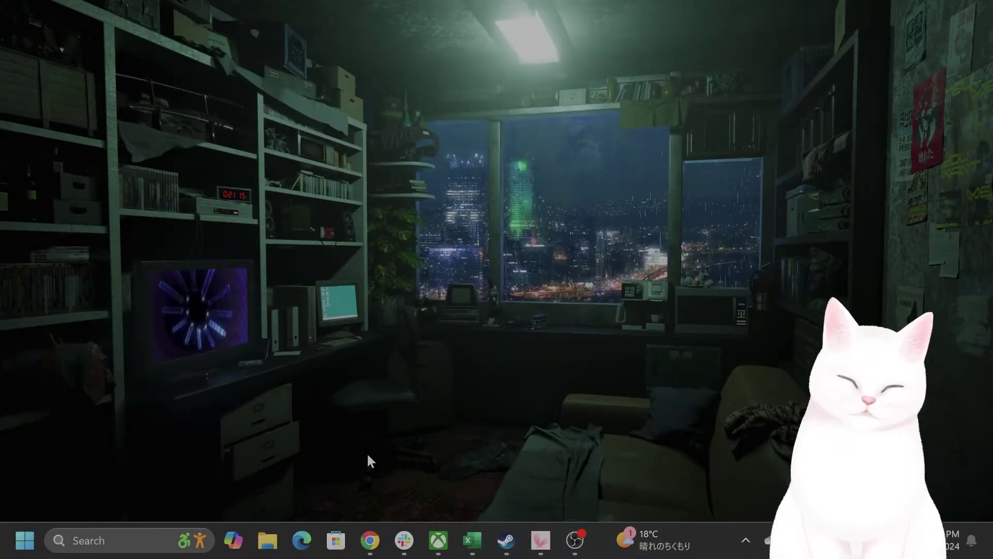
# Bring the Notion notes forward and expand Solution 1: Reinstall and Change Drive.
pyautogui.moveTo(369, 540)
pyautogui.click(479, 469)
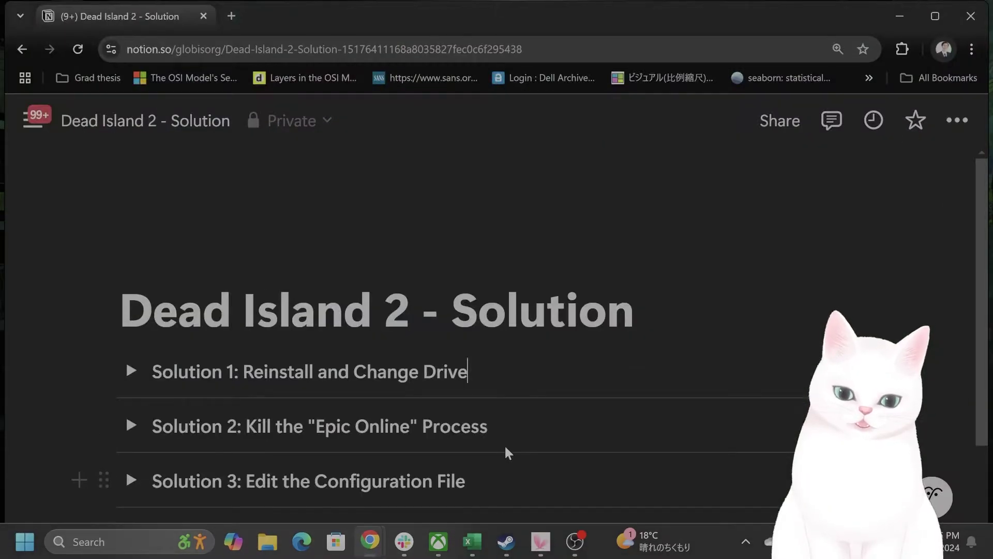
pyautogui.moveTo(376, 311)
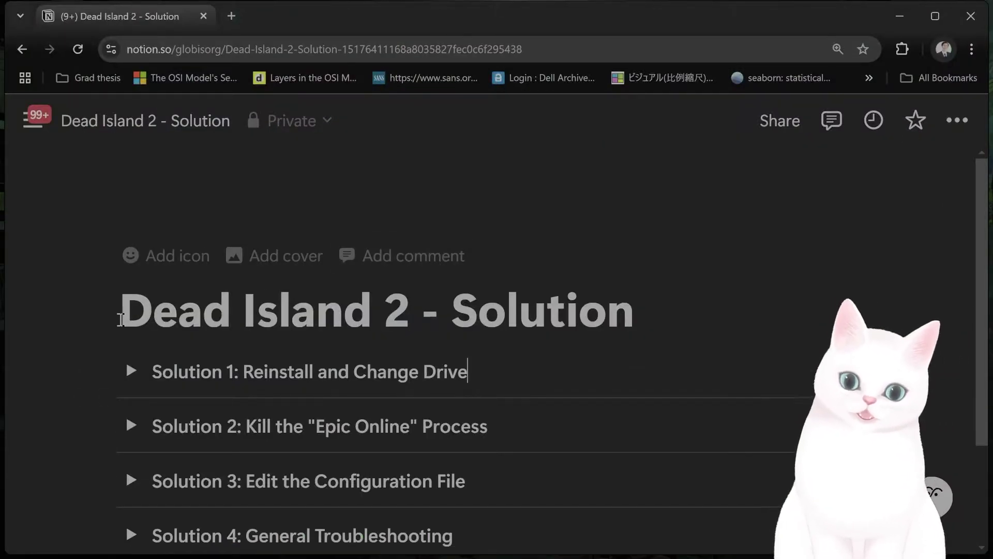
pyautogui.moveTo(121, 319); pyautogui.dragTo(655, 318)
pyautogui.click(444, 314)
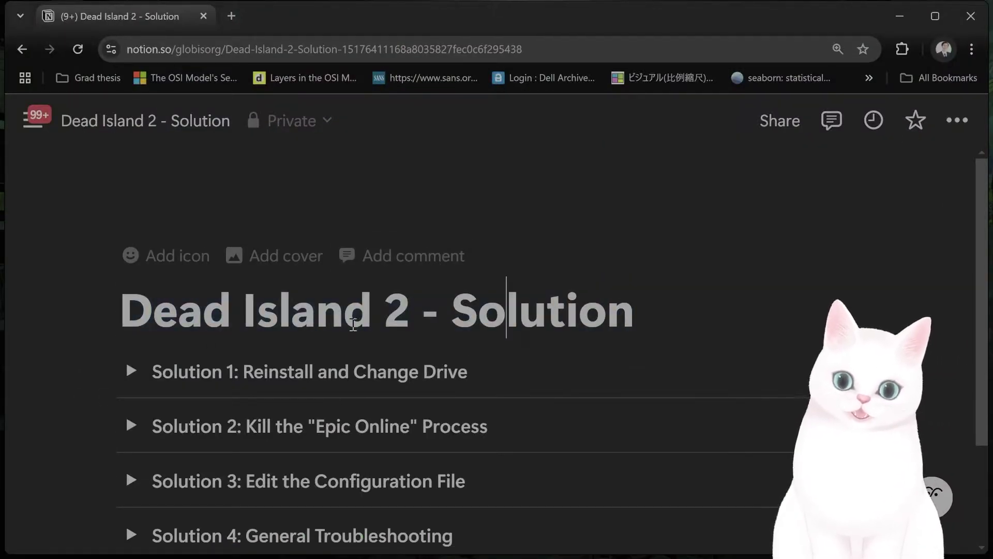
pyautogui.click(131, 370)
pyautogui.scroll(-1, 479, 284)
pyautogui.scroll(-1, 443, 284)
pyautogui.scroll(1, 443, 285)
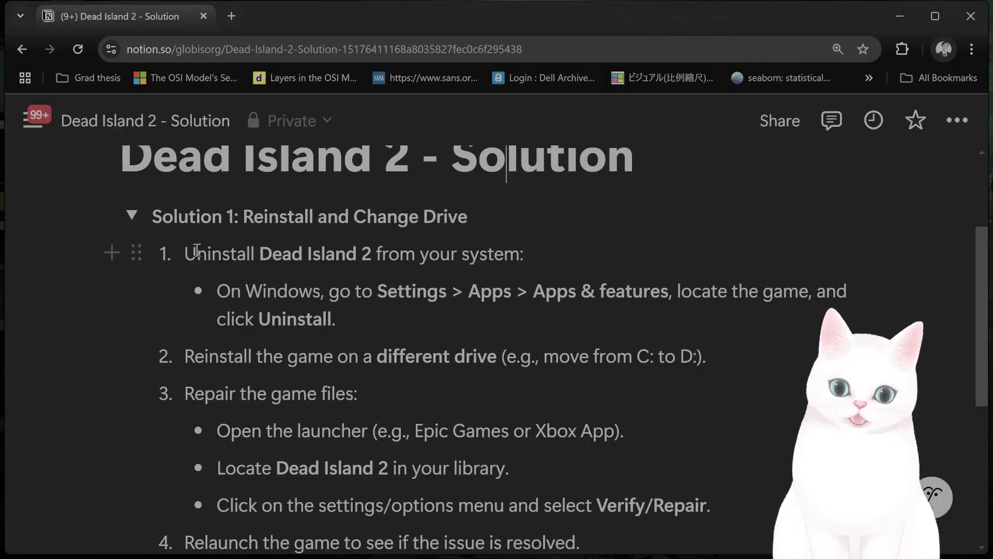
# Highlight the uninstall steps and the reinstall-on-a-different-drive step while reading them.
pyautogui.moveTo(196, 251); pyautogui.dragTo(375, 334)
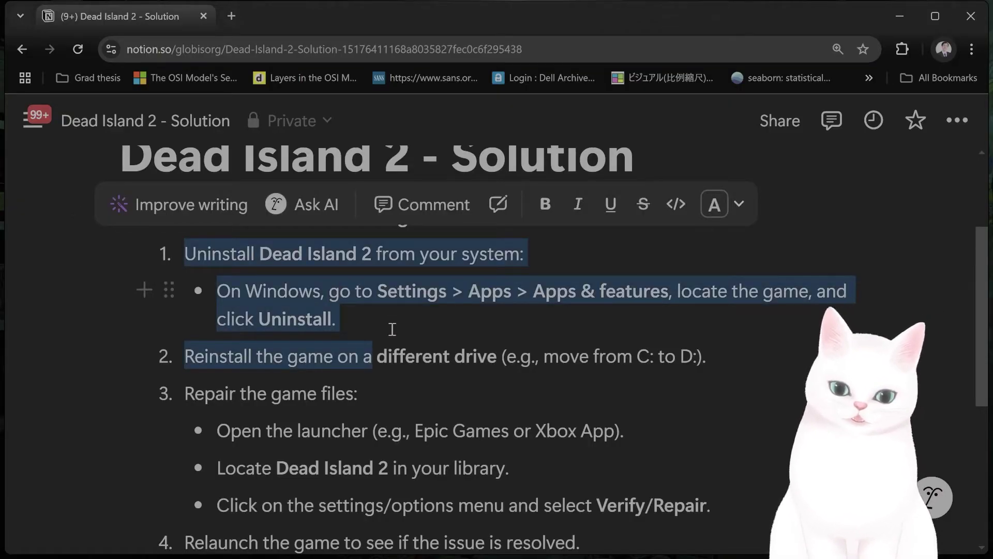
pyautogui.click(392, 329)
pyautogui.moveTo(187, 353); pyautogui.dragTo(544, 356)
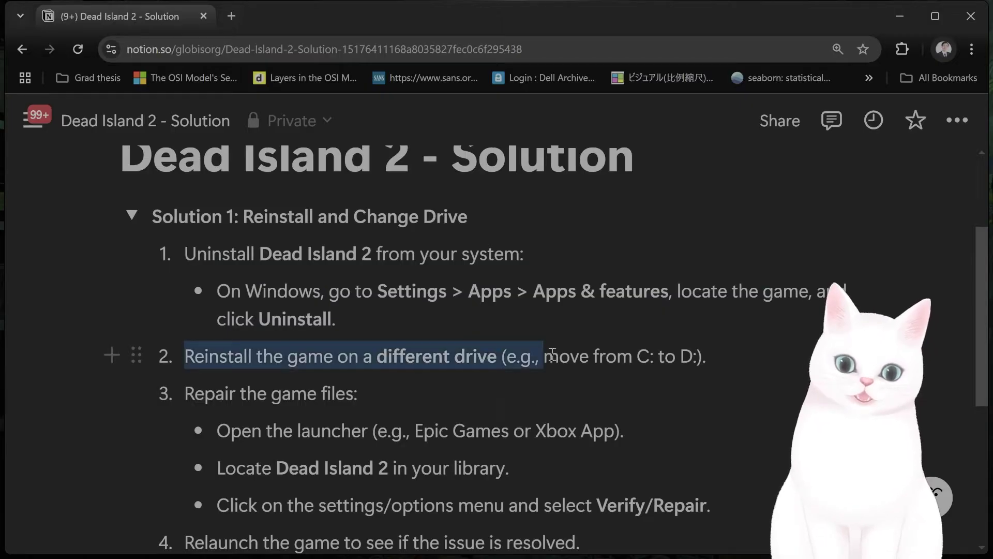
pyautogui.press('Right')
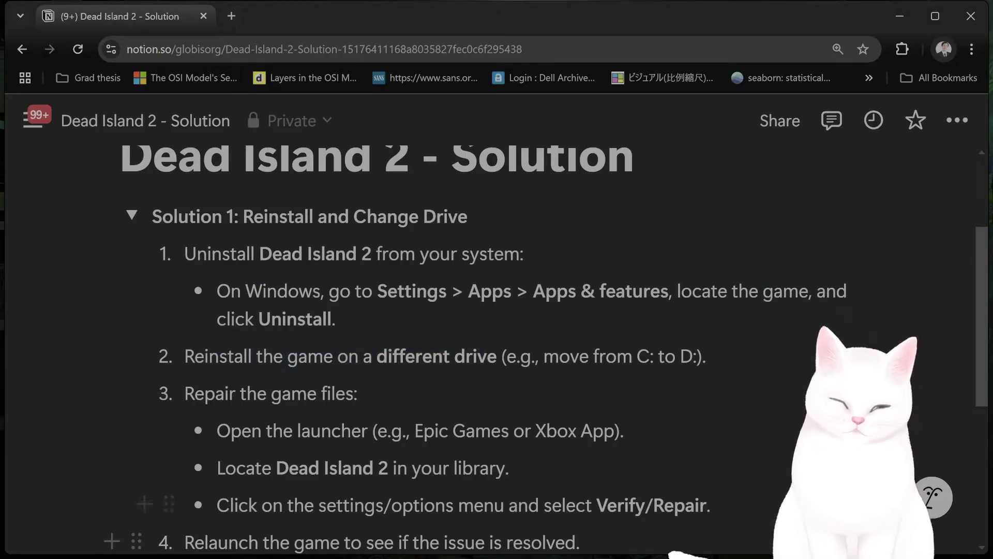
# In the Xbox app, show Hi-Fi RUSH's Manage window on its Files tab with the repair option.
pyautogui.click(439, 540)
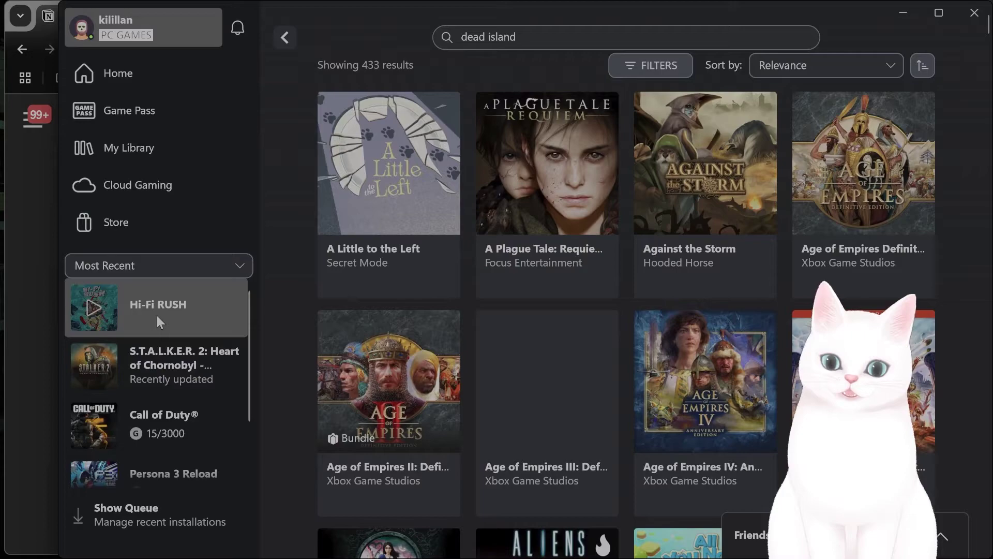
pyautogui.rightClick(163, 315)
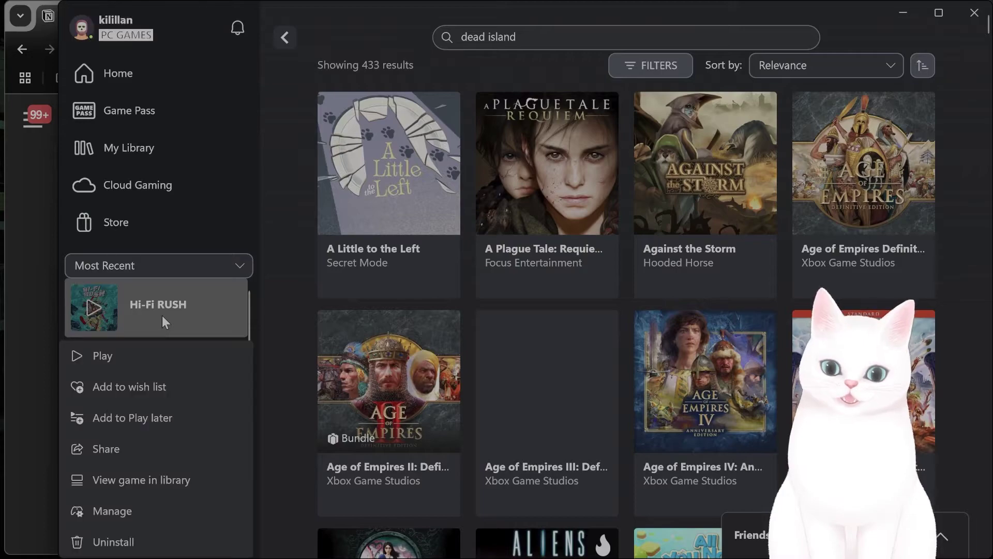
pyautogui.click(151, 508)
pyautogui.click(586, 110)
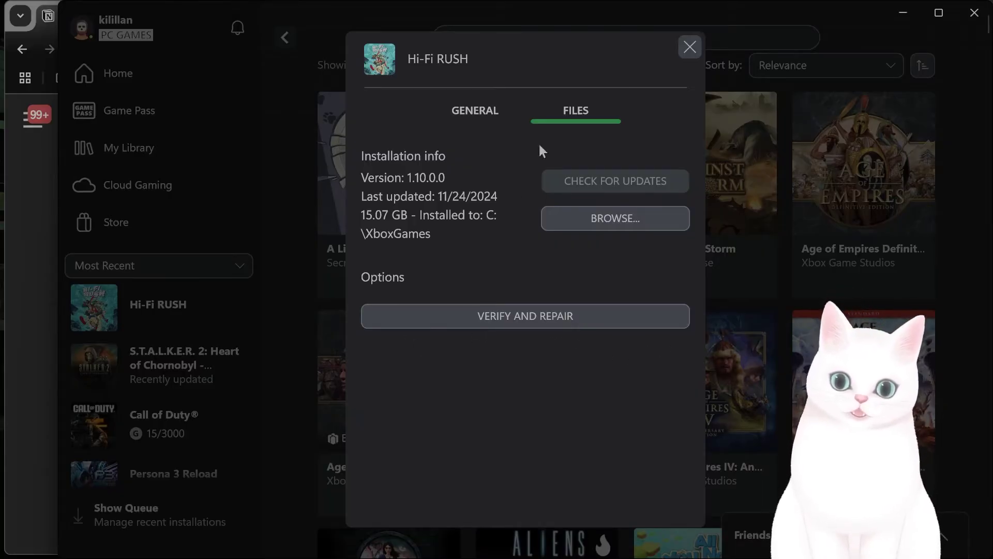
# Close the Manage window, put the Xbox app away and highlight the Repair the game files block in Notion.
pyautogui.click(690, 48)
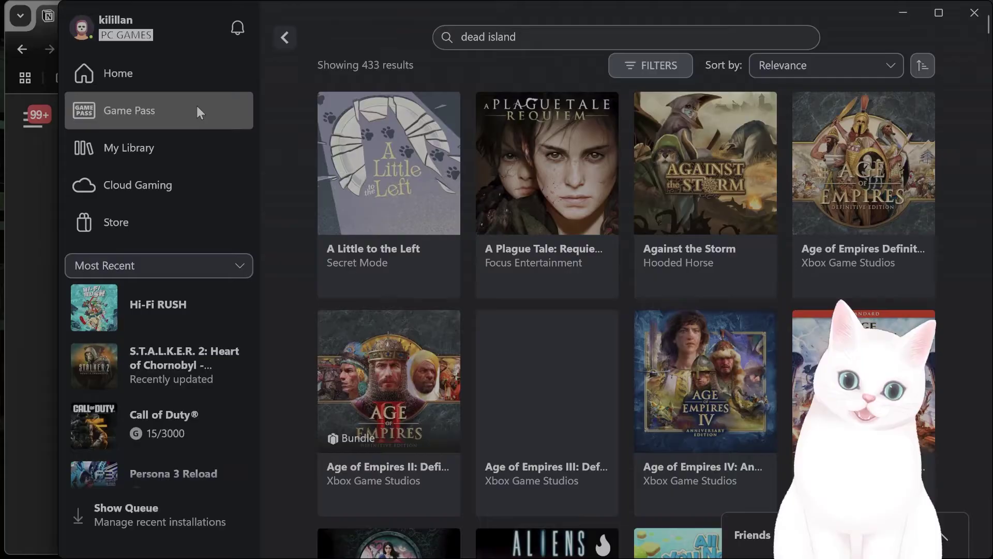
pyautogui.click(903, 13)
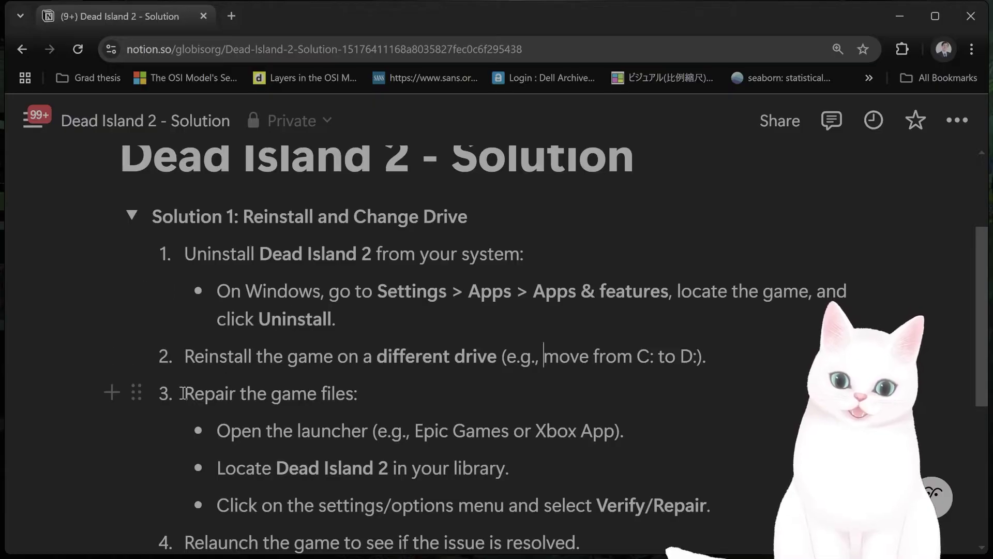
pyautogui.moveTo(136, 393)
pyautogui.mouseDown()
pyautogui.moveTo(357, 395)
pyautogui.moveTo(304, 388)
pyautogui.mouseUp()
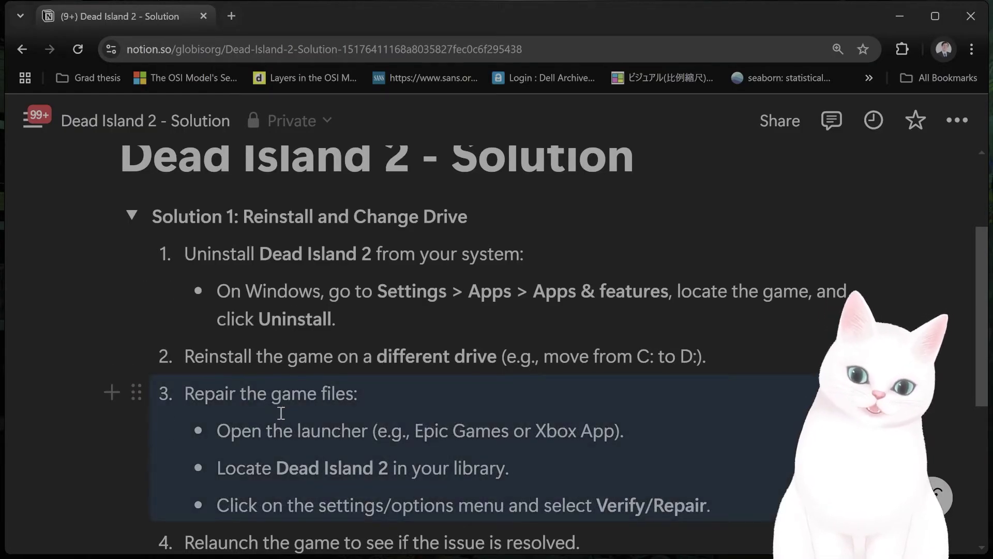
pyautogui.scroll(-1, 368, 381)
pyautogui.scroll(1, 369, 381)
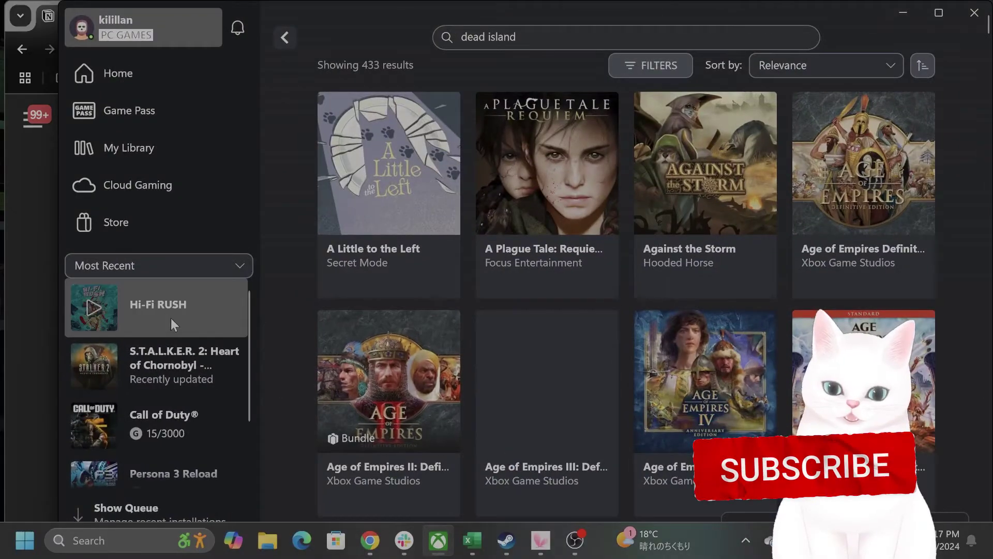
# Revisit Hi-Fi RUSH's Manage window Files tab with its repair option, then close it.
pyautogui.rightClick(156, 301)
pyautogui.click(170, 505)
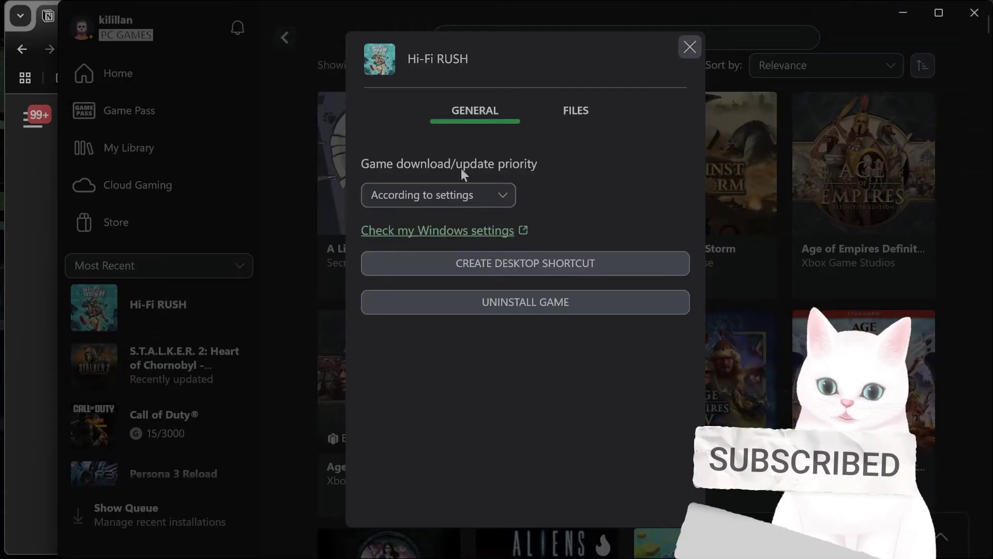
pyautogui.click(573, 109)
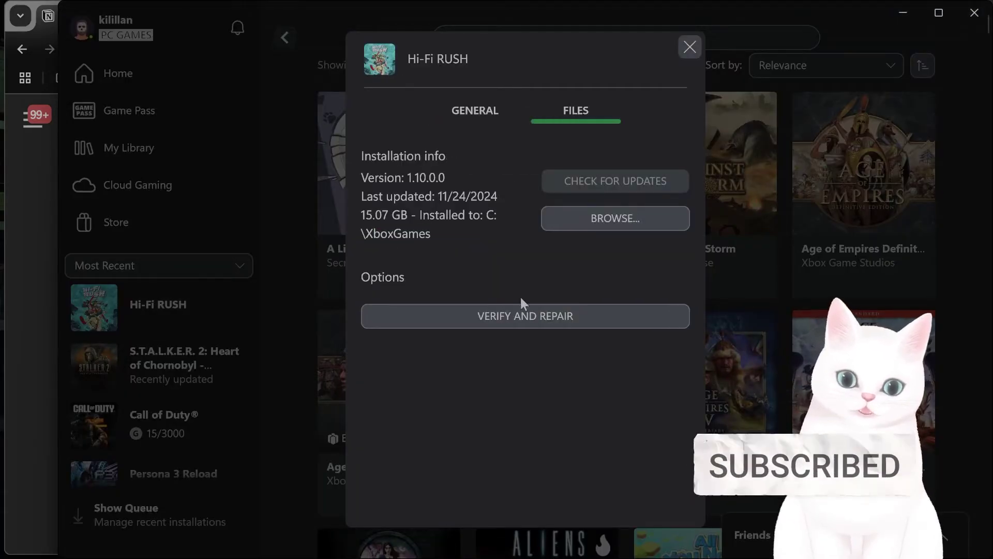
pyautogui.click(689, 47)
# Minimize the Xbox app and bring up Windows search.
pyautogui.click(895, 15)
pyautogui.click(90, 548)
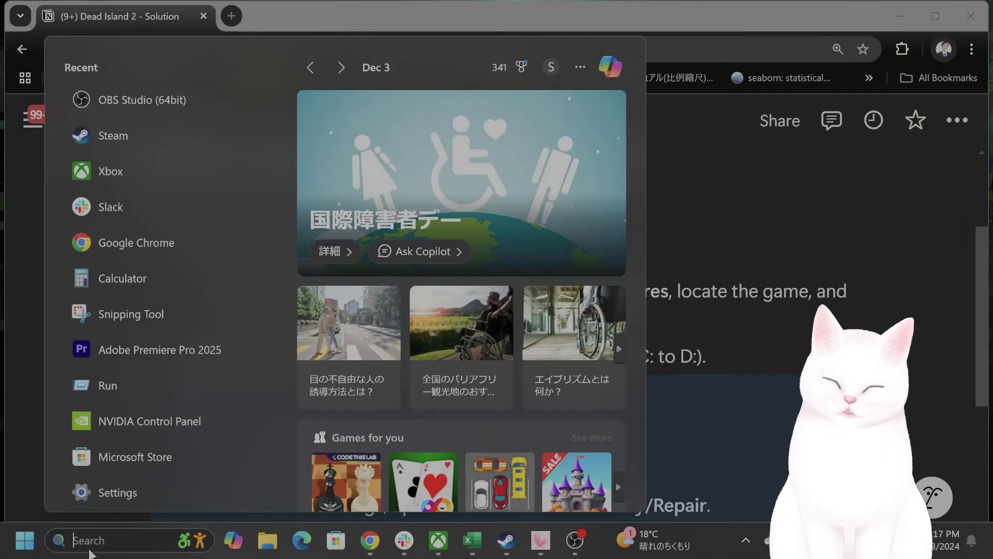
pyautogui.write('settings')
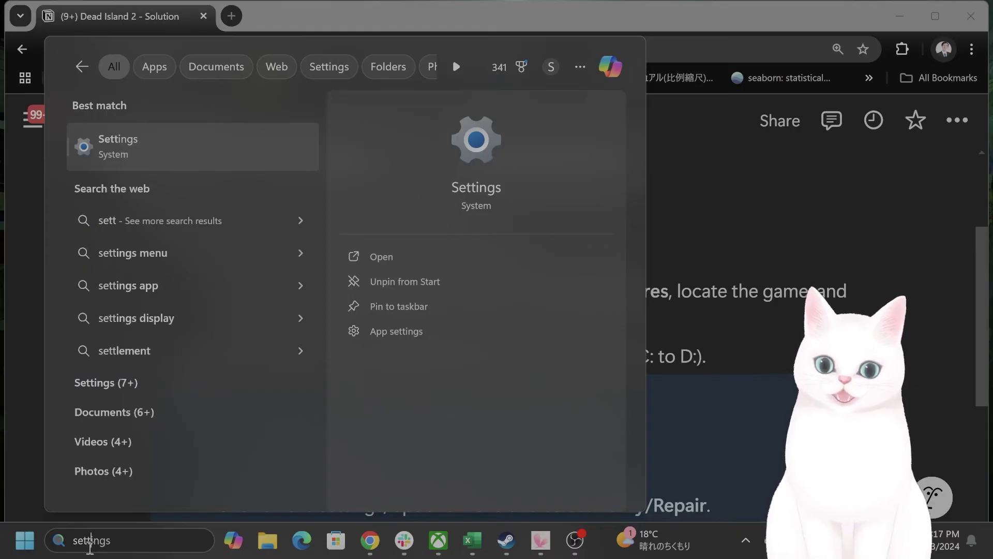
# Launch Settings, go to Apps > Installed apps and show S.T.A.L.K.E.R. 2's advanced options.
pyautogui.click(217, 138)
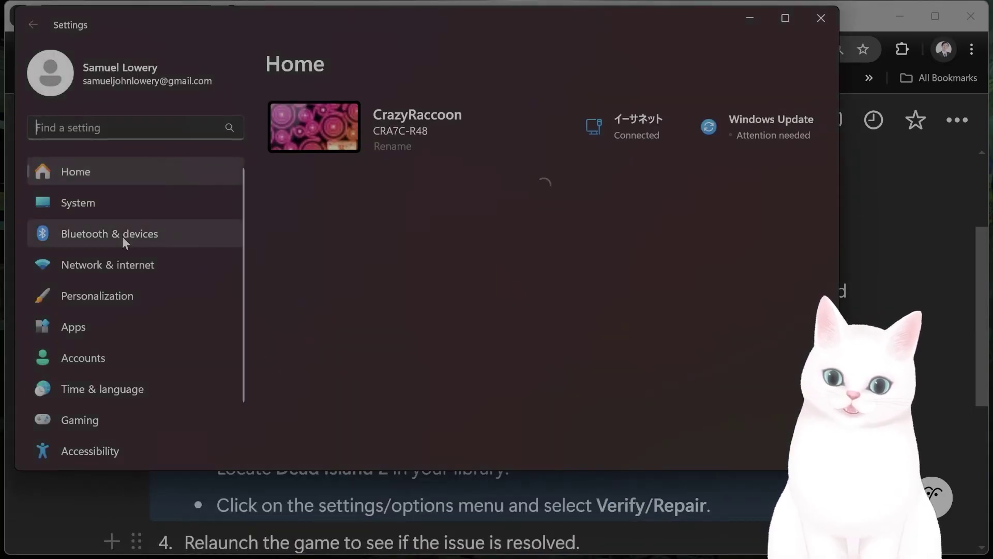
pyautogui.click(120, 325)
pyautogui.click(612, 117)
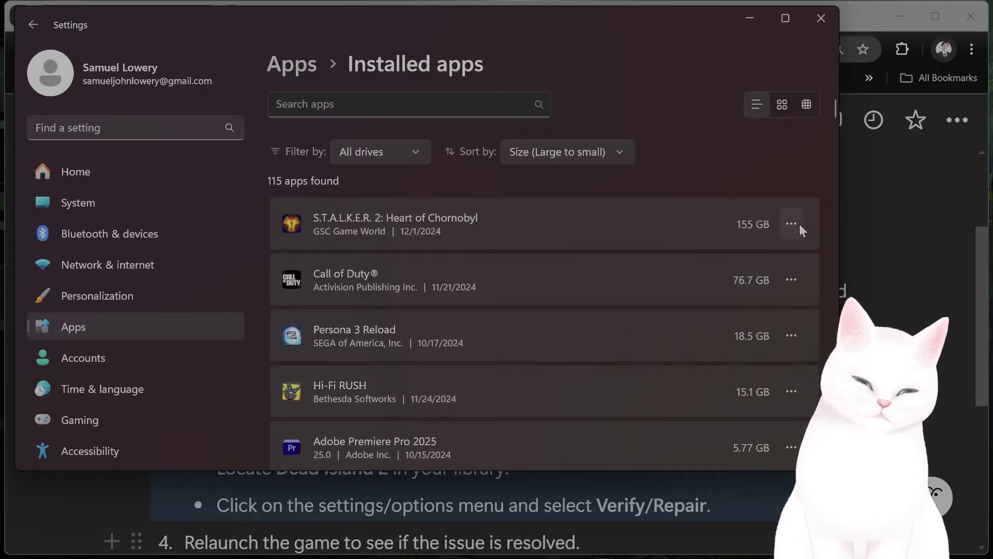
pyautogui.click(794, 222)
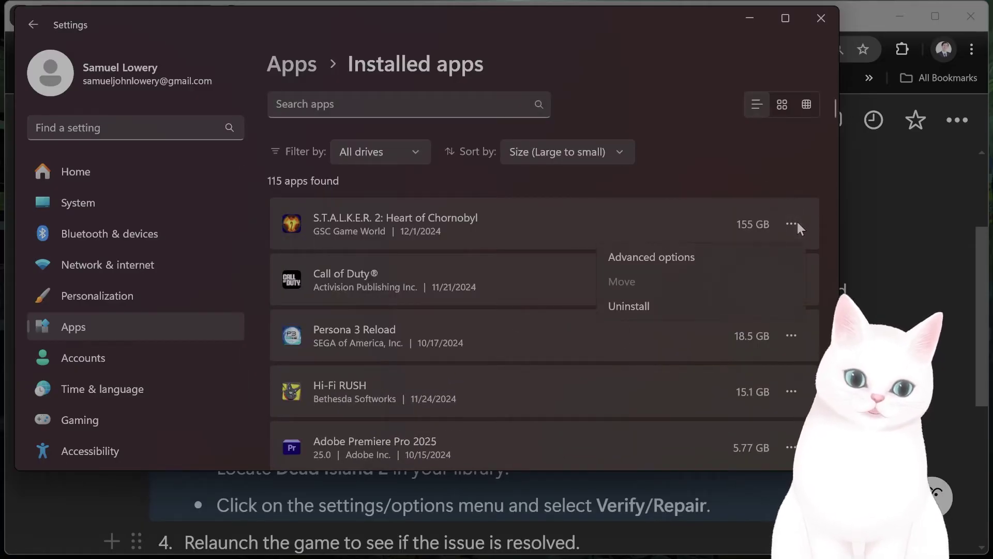
pyautogui.click(757, 254)
pyautogui.scroll(-2, 532, 251)
pyautogui.scroll(-5, 531, 251)
pyautogui.scroll(-2, 531, 259)
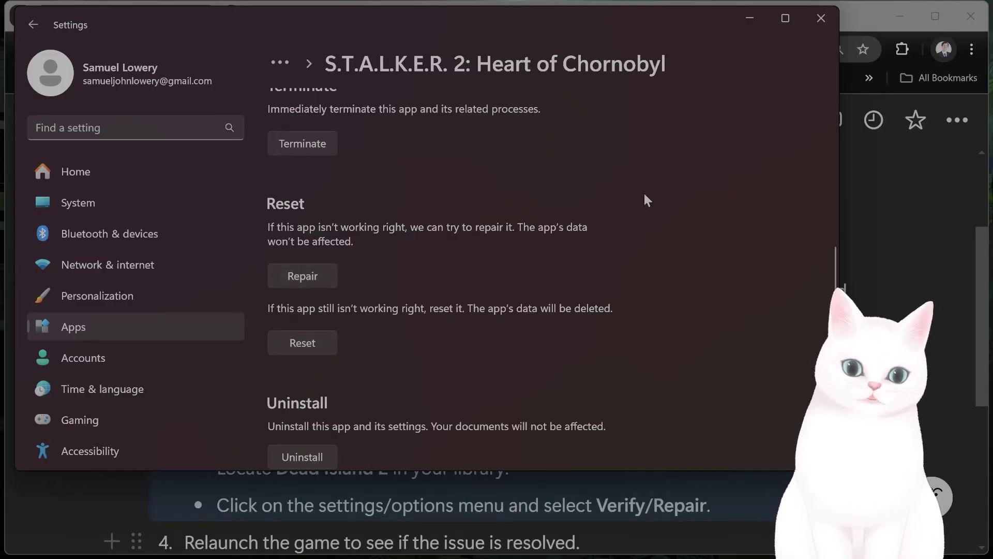
# Close Settings, collapse Solution 1 and expand Solution 2, highlighting its Open Task Manager step.
pyautogui.click(821, 18)
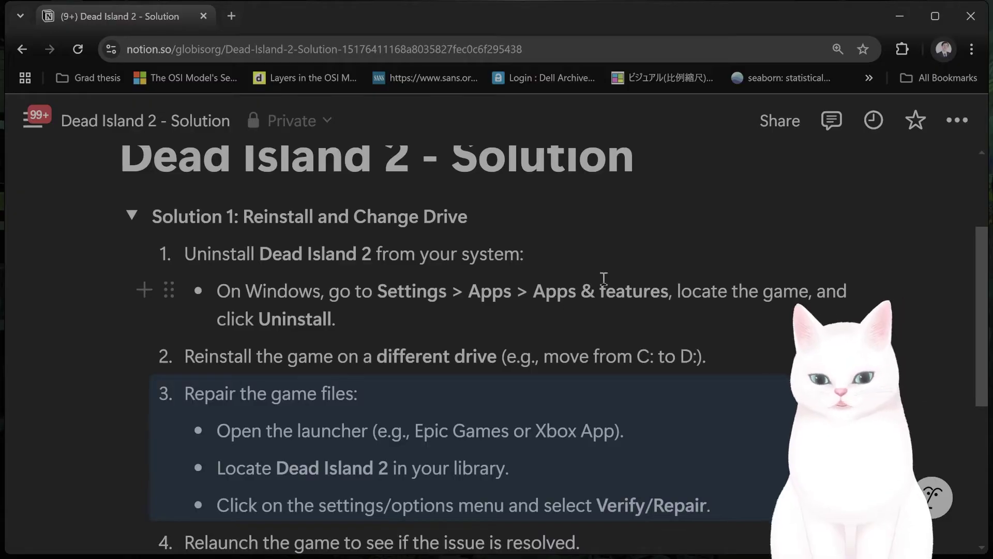
pyautogui.scroll(-1, 334, 301)
pyautogui.moveTo(179, 480); pyautogui.dragTo(585, 470)
pyautogui.scroll(1, 246, 282)
pyautogui.click(132, 215)
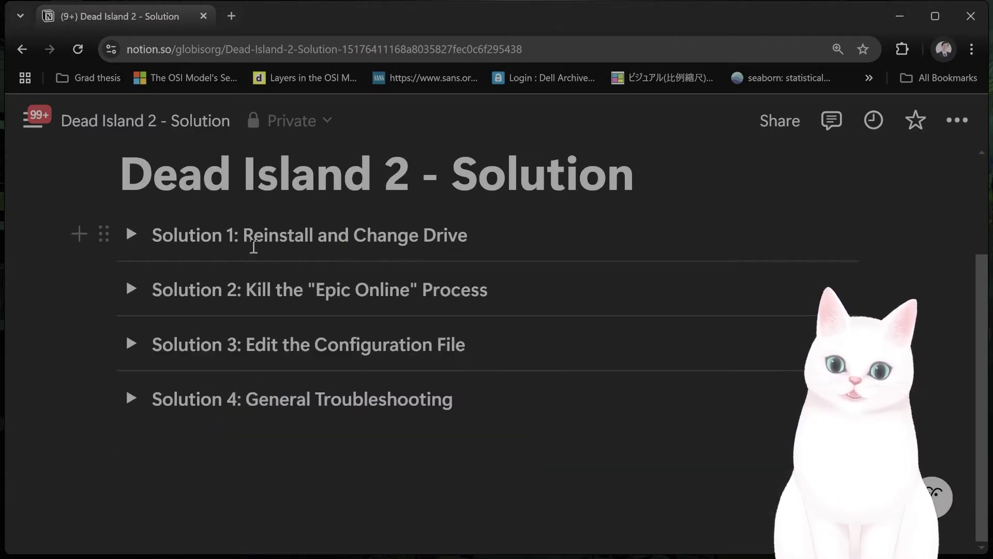
pyautogui.click(132, 289)
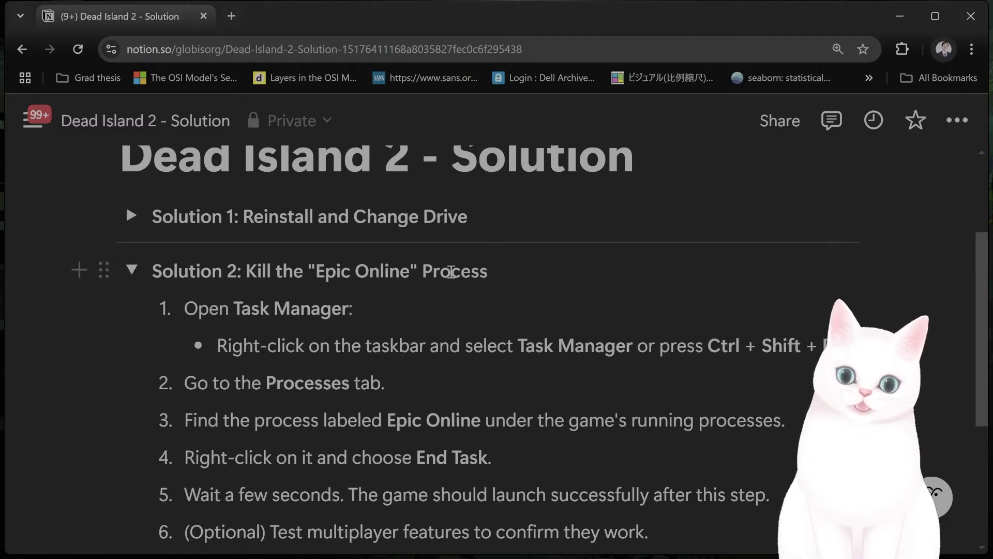
pyautogui.scroll(-1, 450, 271)
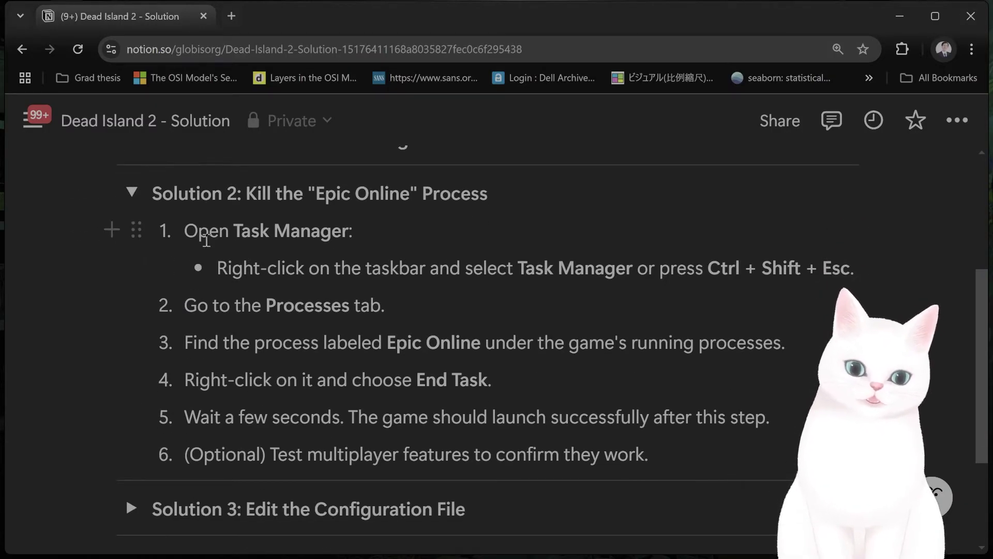
pyautogui.moveTo(185, 231); pyautogui.dragTo(332, 233)
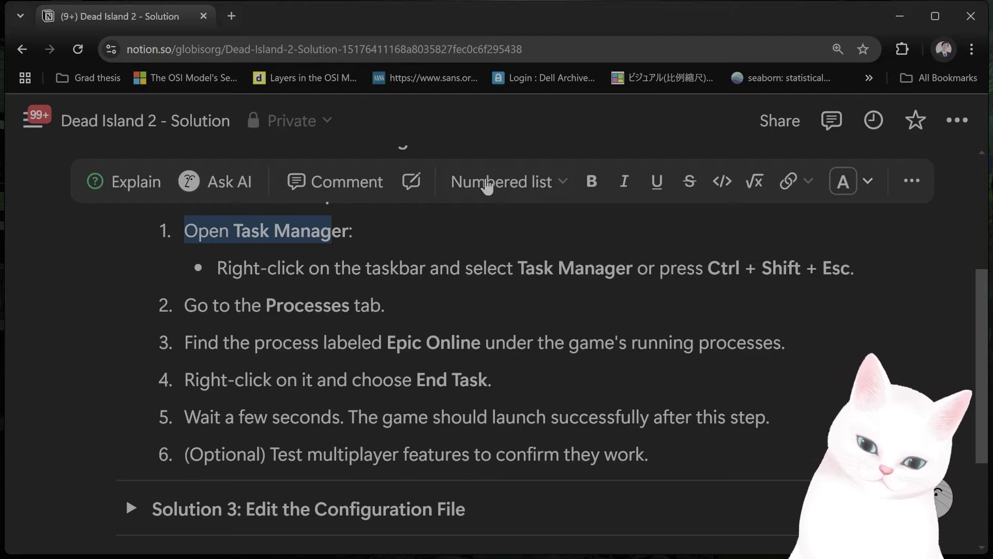
pyautogui.click(512, 242)
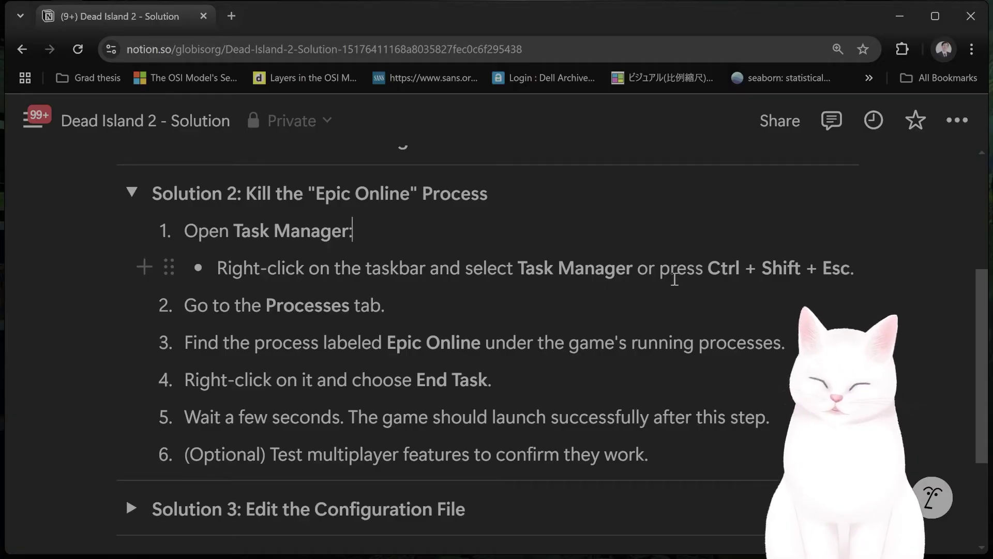
# Bring up Task Manager with Ctrl+Shift+Esc, sort processes by name, then close it.
pyautogui.hotkey('ctrl', 'shift', 'Escape')
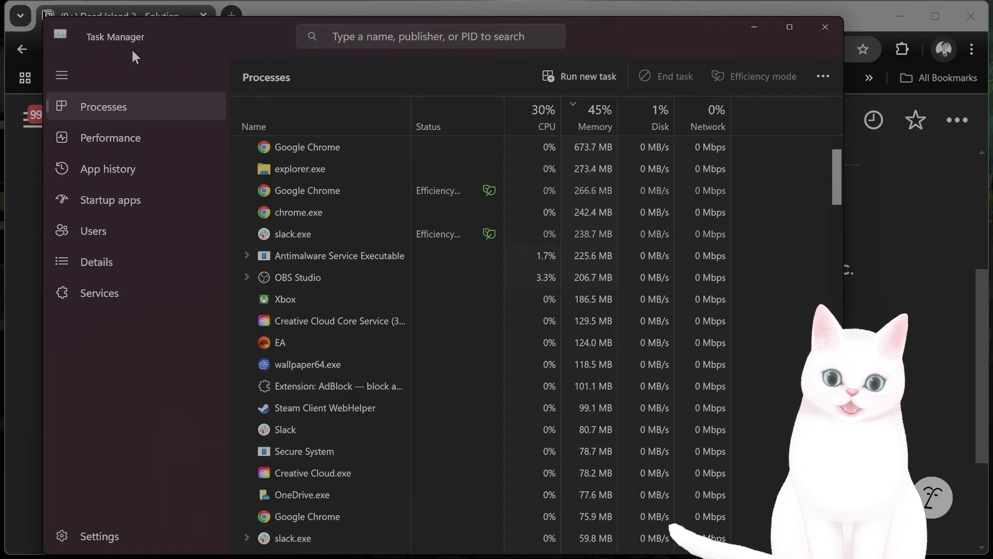
pyautogui.moveTo(132, 56)
pyautogui.mouseDown()
pyautogui.moveTo(397, 75)
pyautogui.moveTo(304, 59)
pyautogui.mouseUp()
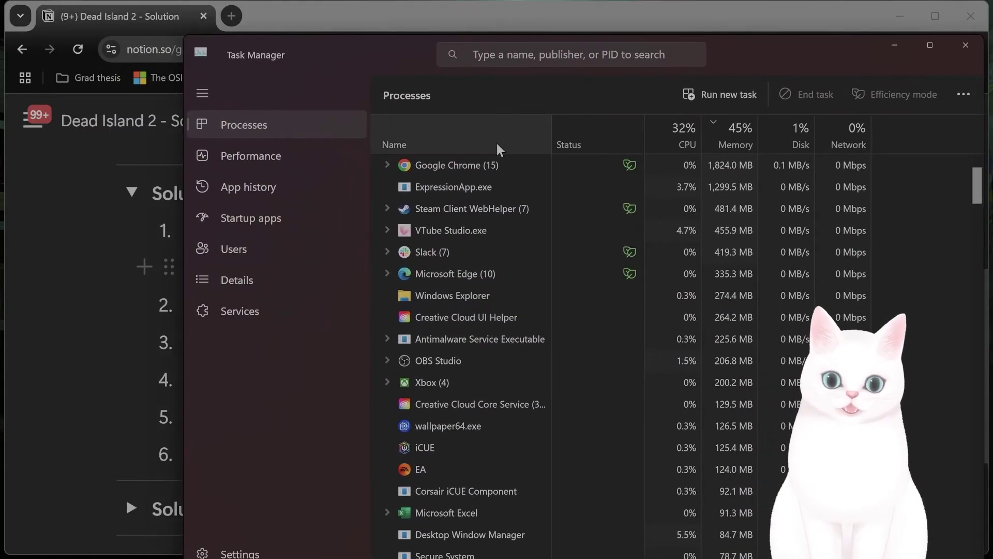
pyautogui.click(497, 144)
pyautogui.scroll(-2, 561, 233)
pyautogui.scroll(-3, 553, 242)
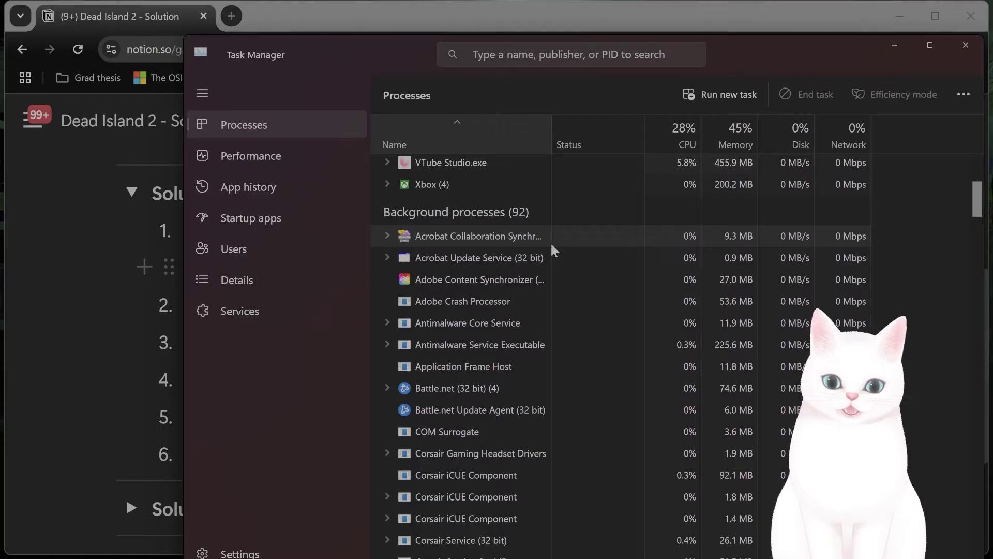
pyautogui.scroll(-2, 551, 241)
pyautogui.scroll(-3, 555, 240)
pyautogui.scroll(-2, 557, 239)
pyautogui.scroll(-1, 559, 241)
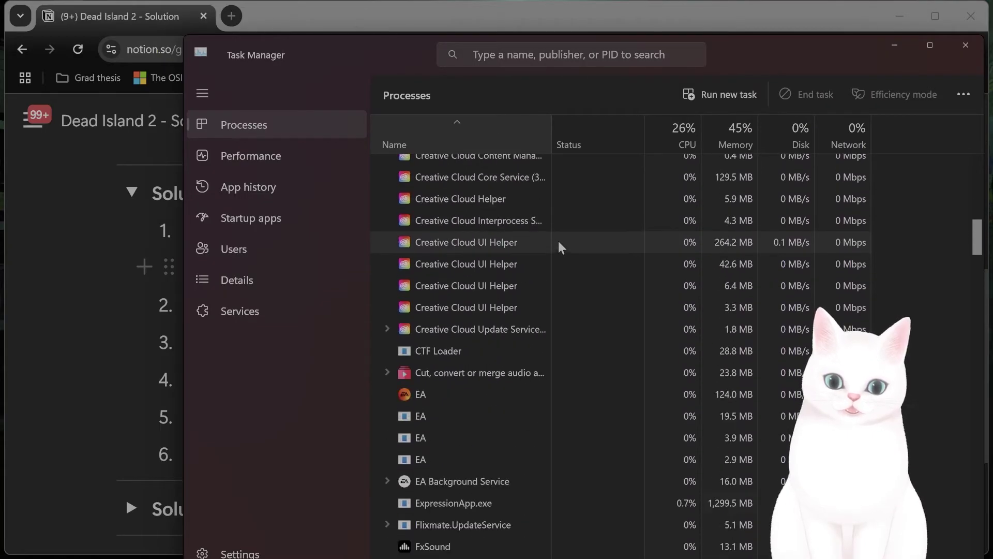
pyautogui.scroll(-1, 558, 241)
pyautogui.scroll(-1, 563, 241)
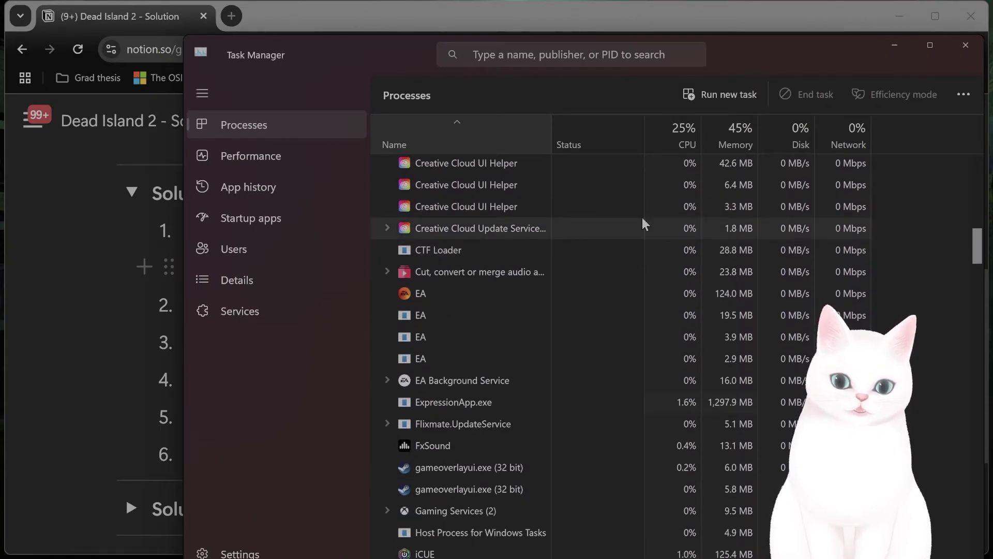
pyautogui.click(965, 45)
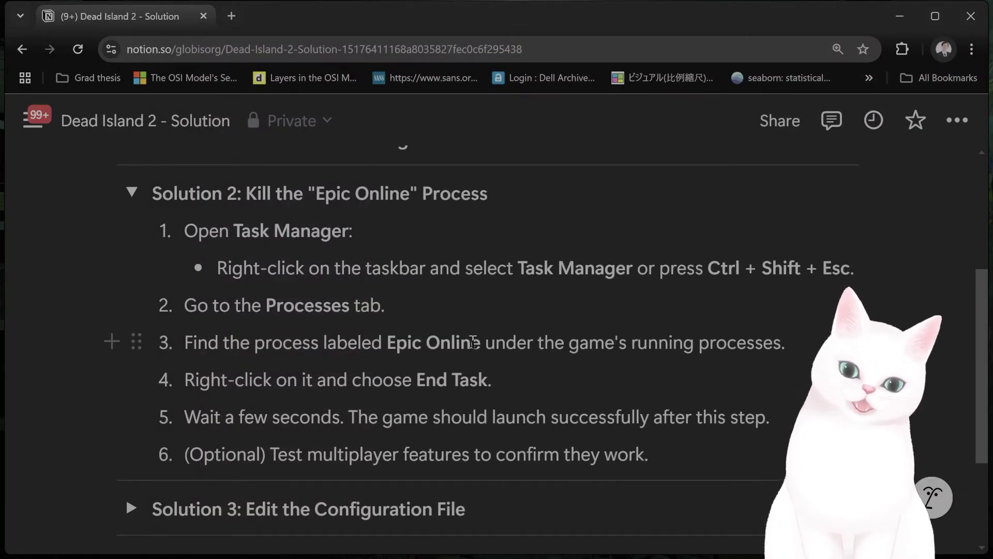
pyautogui.scroll(1, 456, 357)
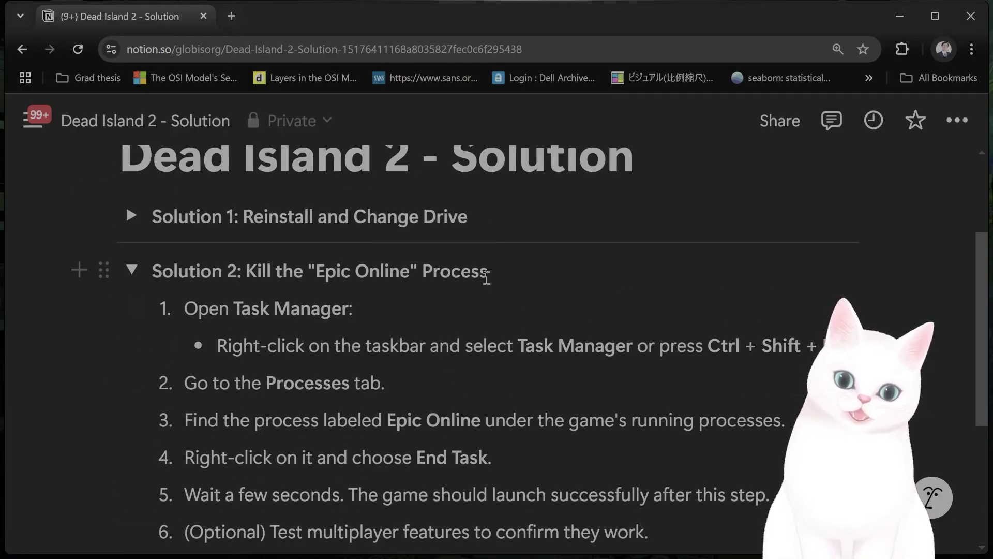
pyautogui.scroll(1, 482, 278)
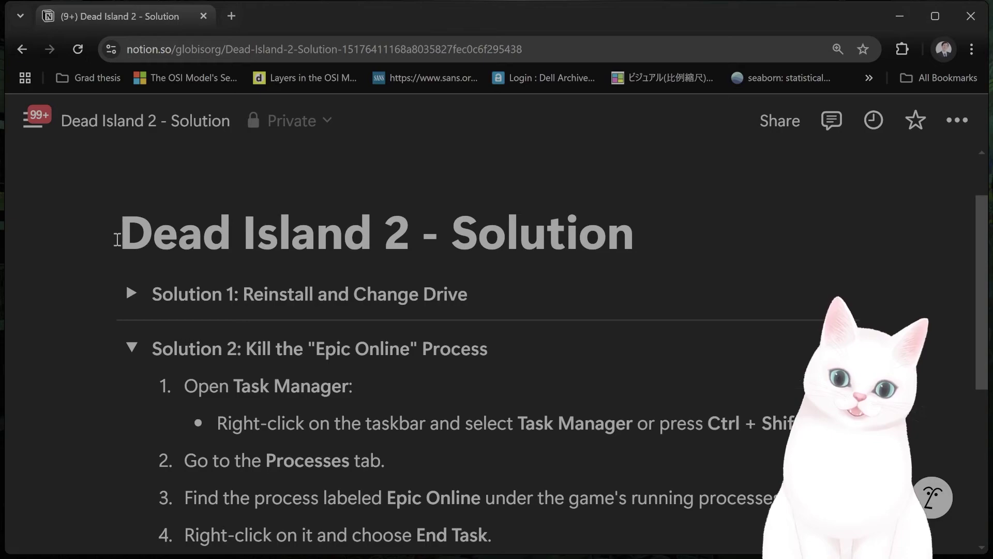
pyautogui.scroll(-3, 438, 242)
pyautogui.scroll(1, 233, 268)
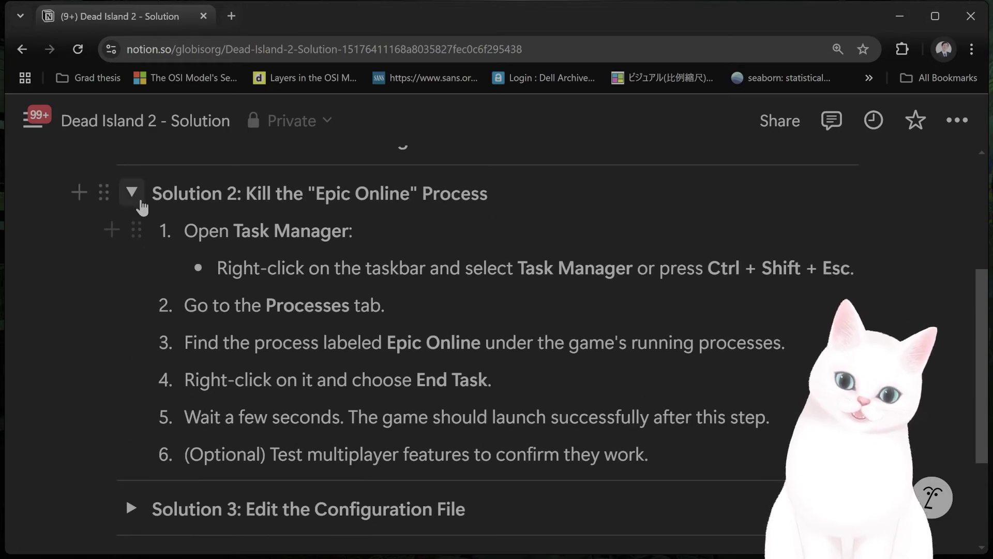
# Collapse Solution 2 and expand Solution 3: Edit the Configuration File.
pyautogui.click(133, 193)
pyautogui.click(132, 346)
pyautogui.scroll(-1, 356, 337)
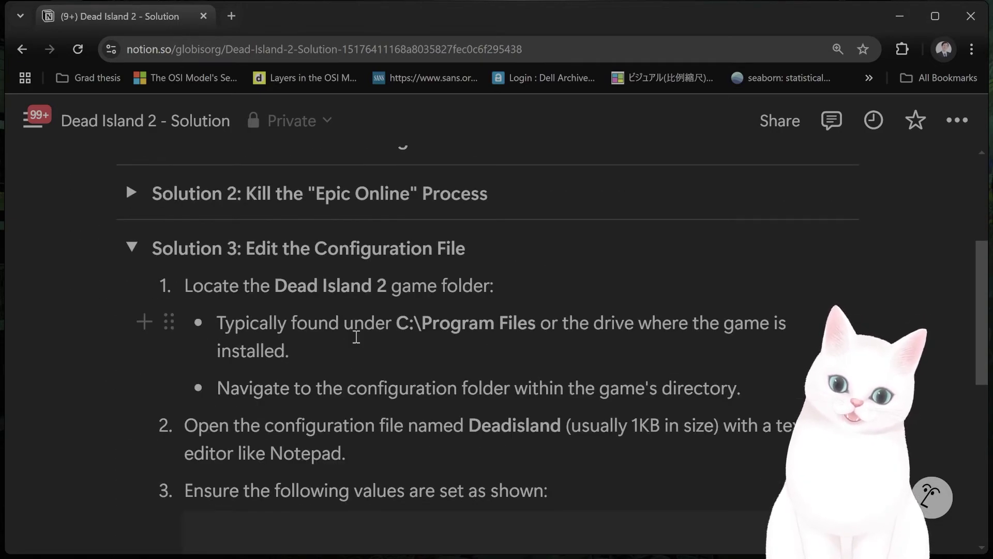
pyautogui.scroll(-1, 490, 334)
pyautogui.scroll(1, 488, 335)
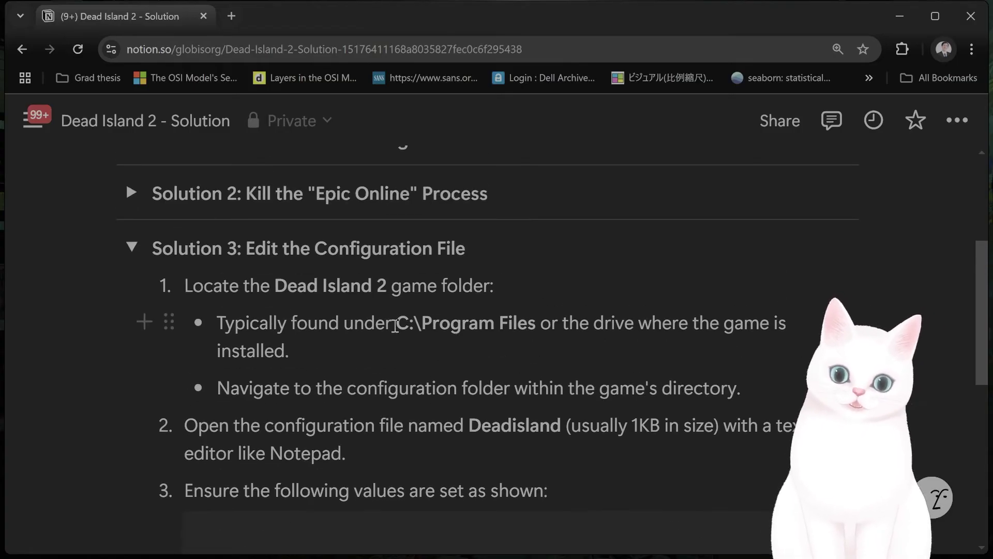
pyautogui.moveTo(396, 326); pyautogui.dragTo(506, 326)
pyautogui.click(506, 326)
pyautogui.scroll(-1, 506, 326)
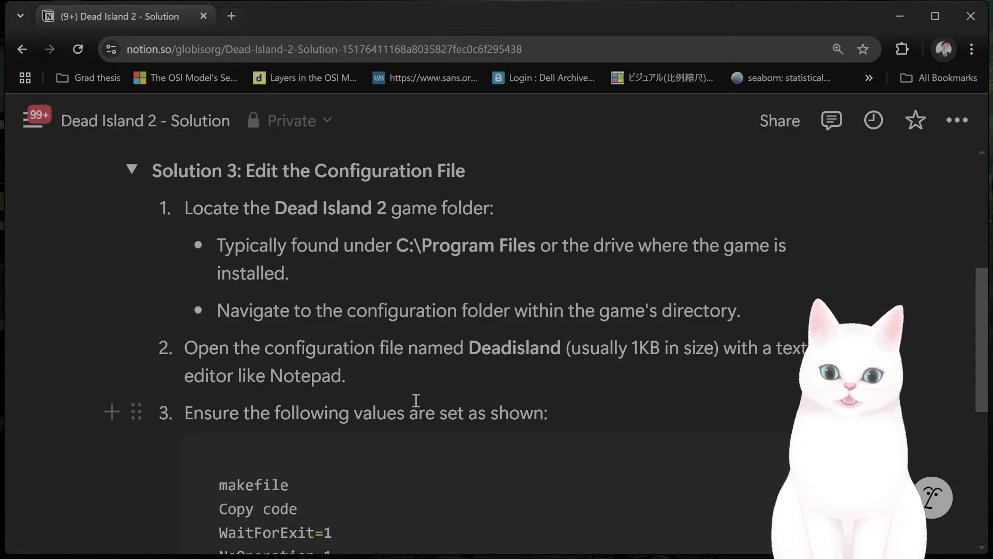
pyautogui.moveTo(506, 540)
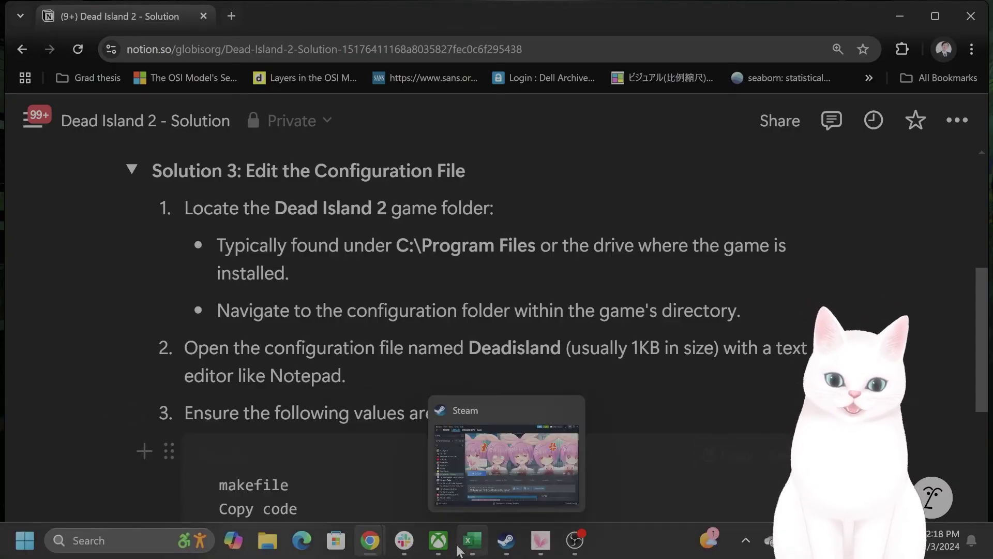
pyautogui.click(439, 540)
pyautogui.rightClick(200, 311)
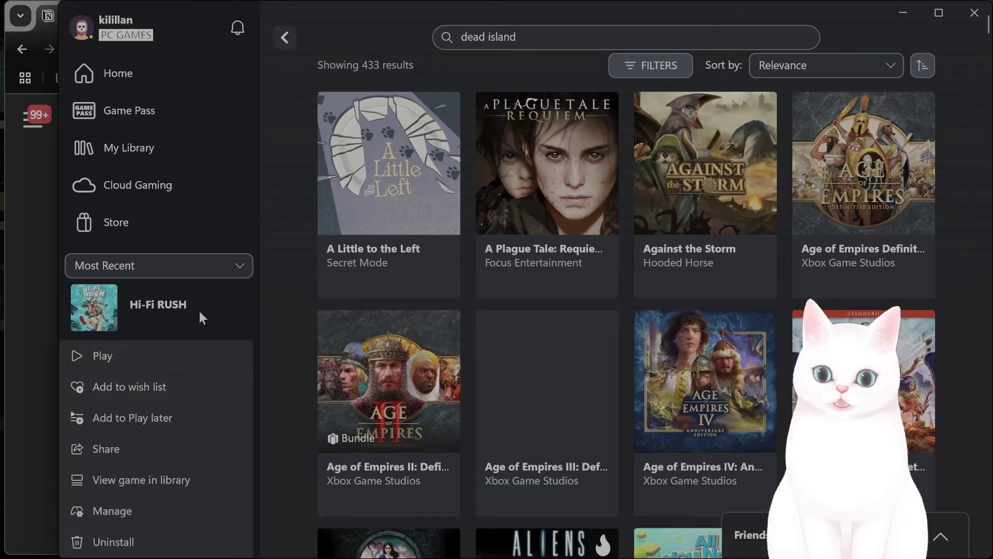
pyautogui.click(198, 508)
pyautogui.click(573, 112)
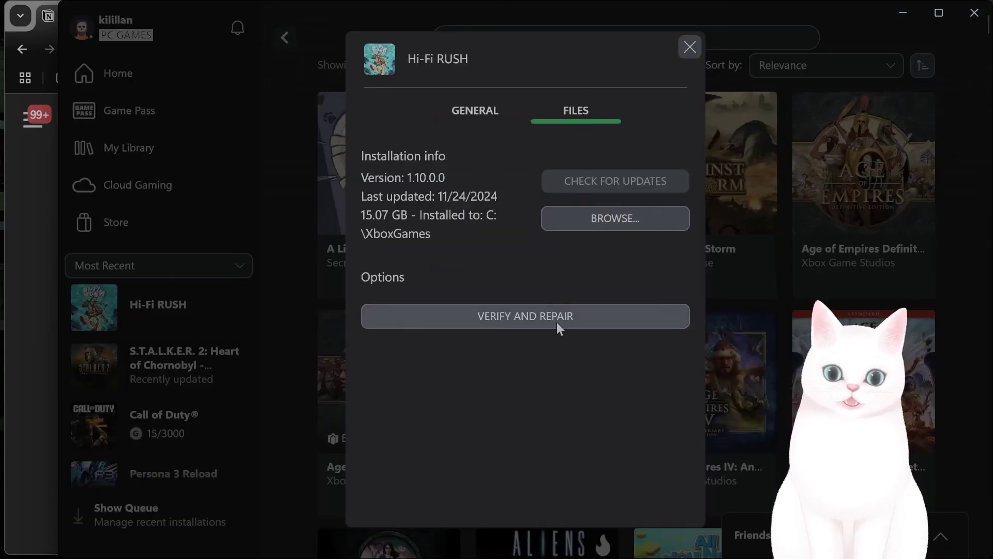
pyautogui.click(606, 220)
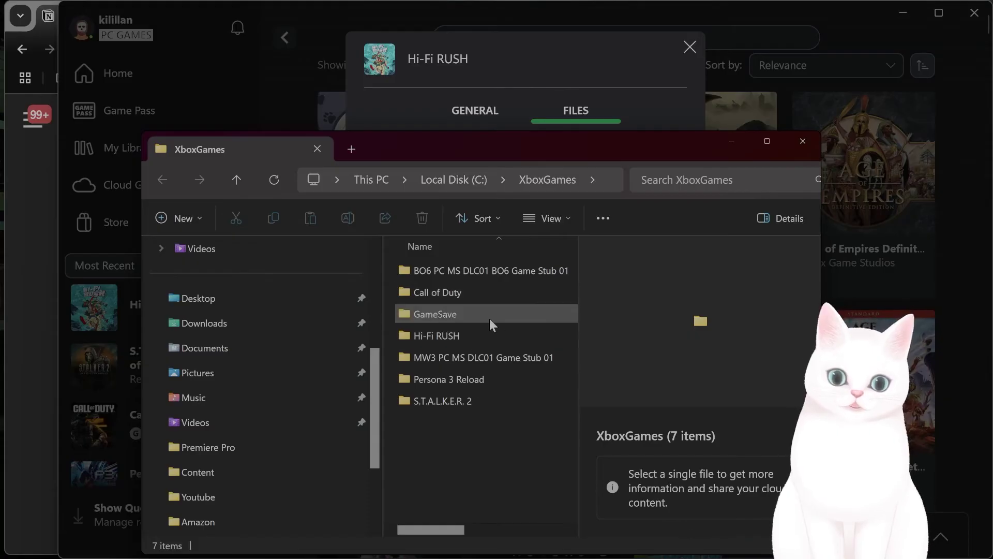
pyautogui.doubleClick(461, 401)
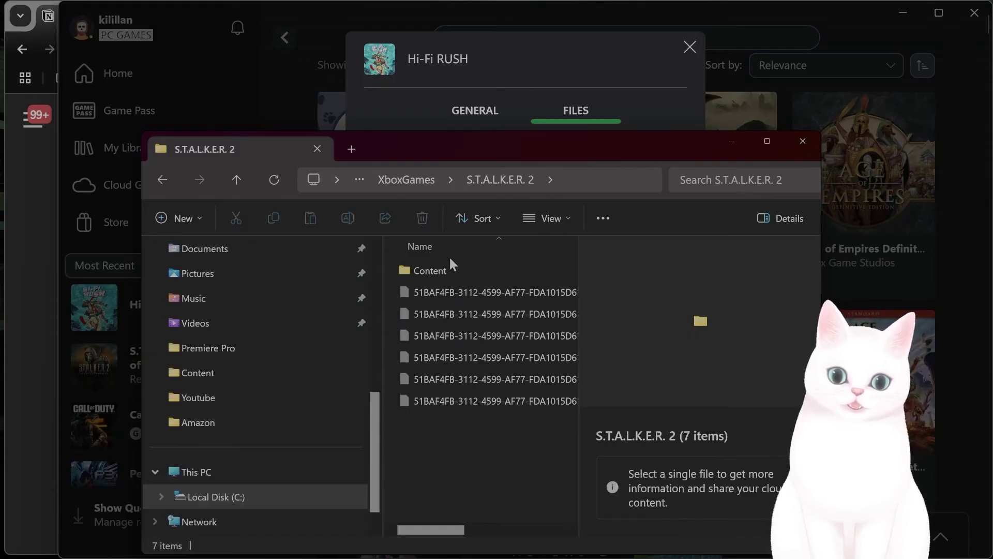
pyautogui.doubleClick(442, 271)
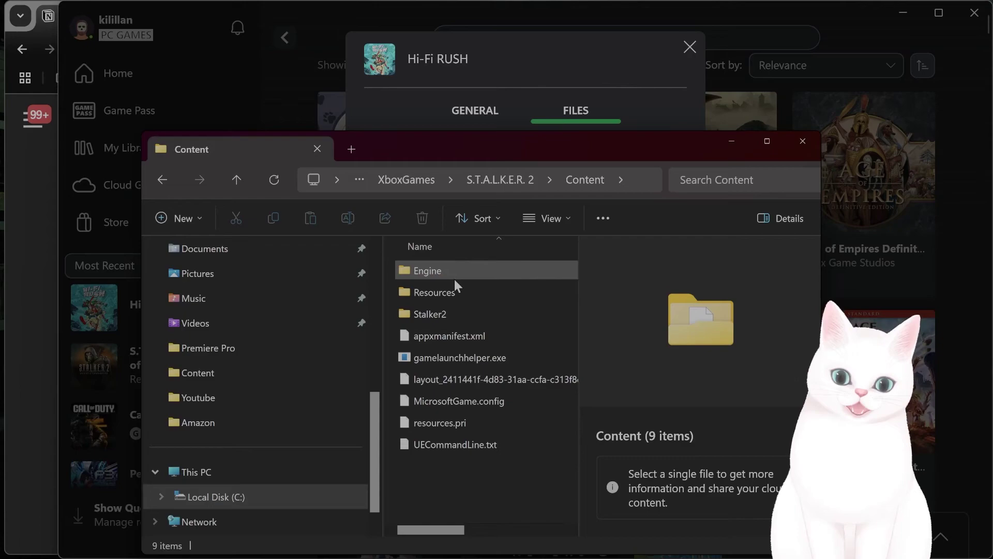
pyautogui.click(690, 47)
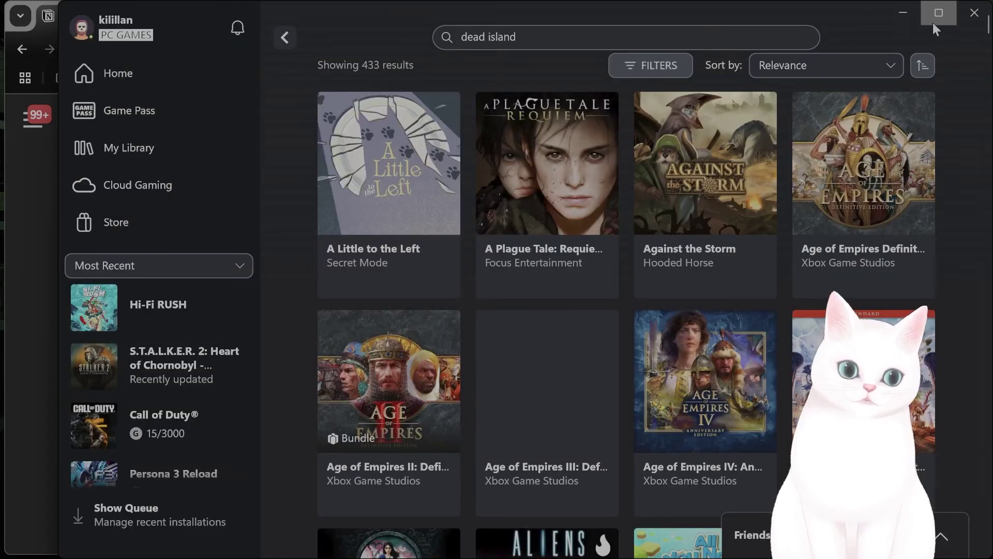
pyautogui.click(901, 13)
pyautogui.click(731, 141)
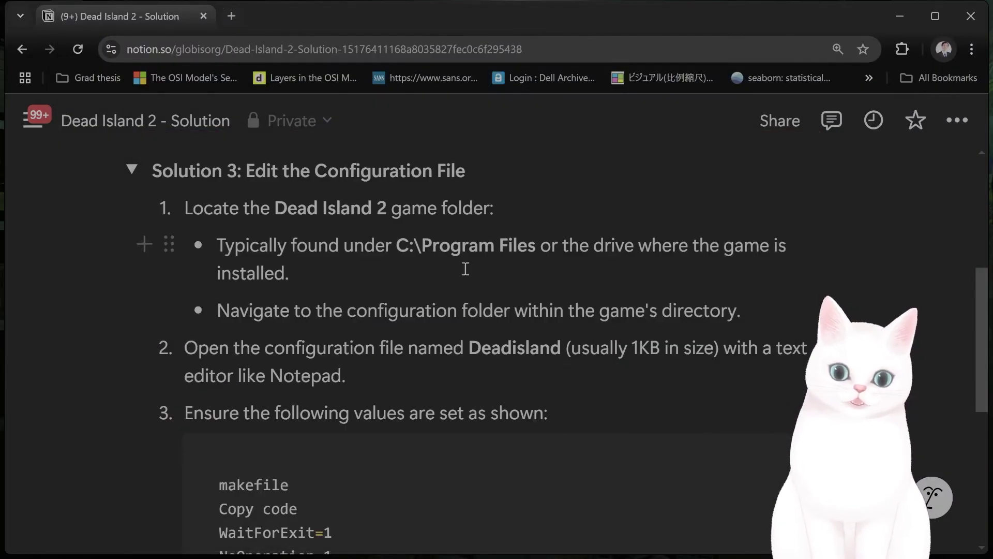
pyautogui.moveTo(274, 350); pyautogui.dragTo(554, 353)
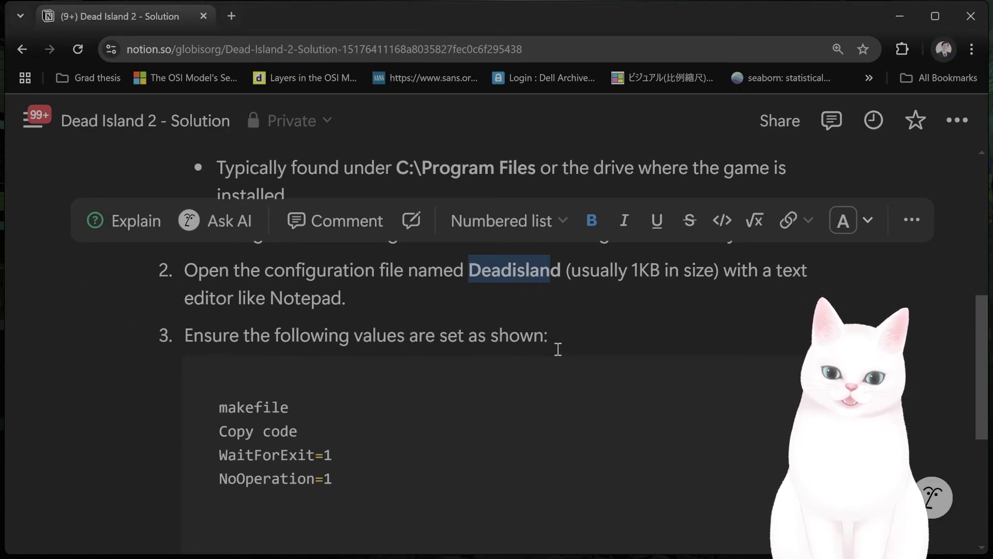
pyautogui.click(744, 269)
pyautogui.moveTo(774, 271); pyautogui.dragTo(791, 271)
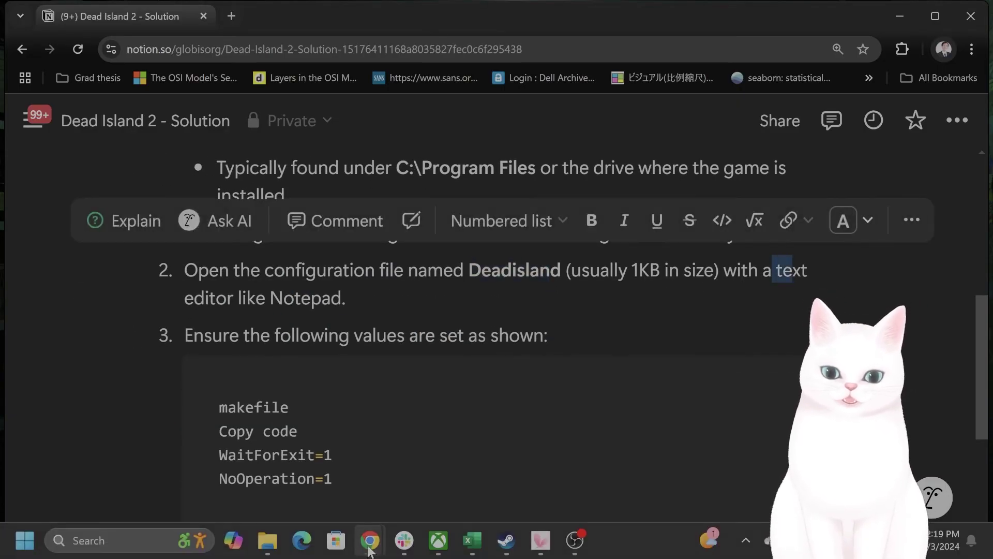
pyautogui.click(267, 541)
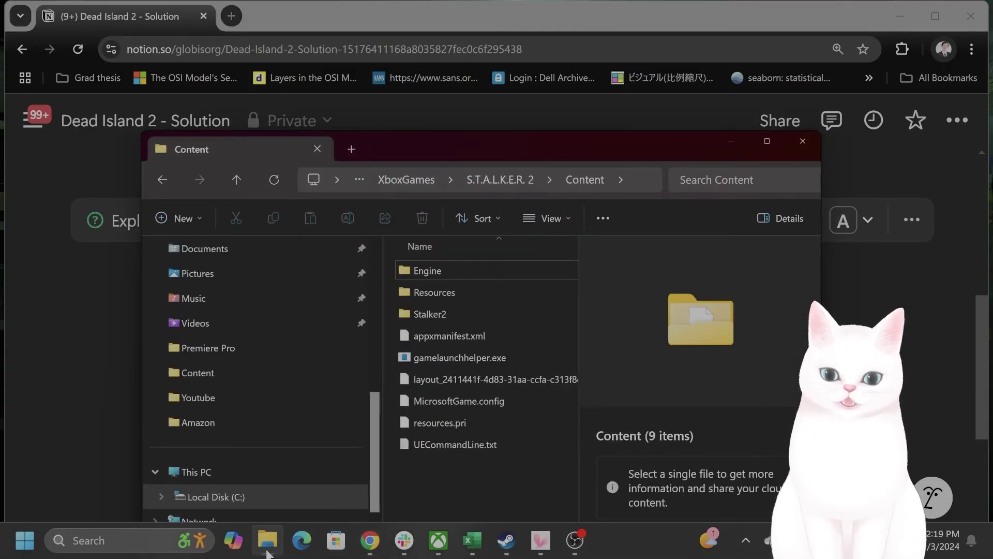
pyautogui.rightClick(490, 400)
pyautogui.moveTo(590, 173)
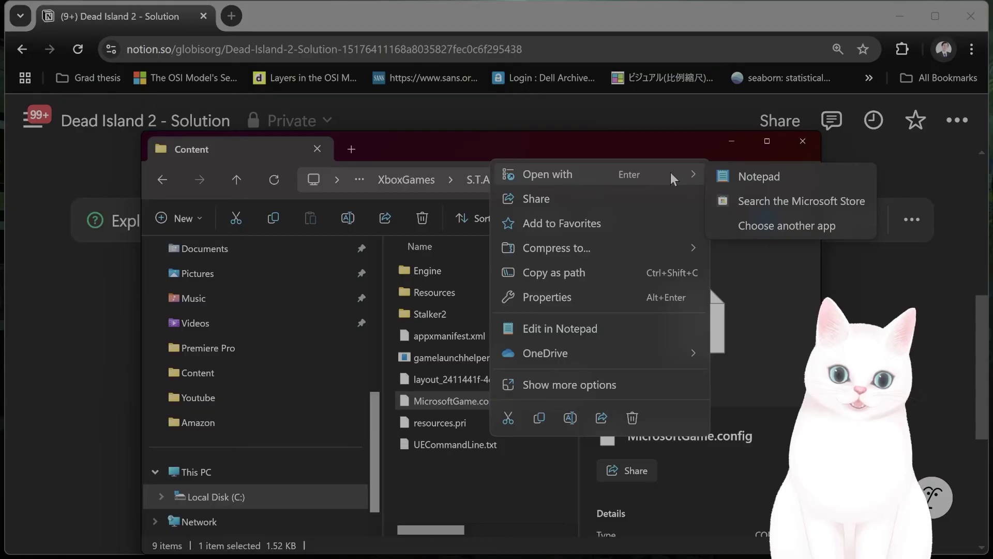
# Delete the makefile and Copy code lines so the code block holds only WaitForExit=1 and NoOperation=1.
pyautogui.click(730, 138)
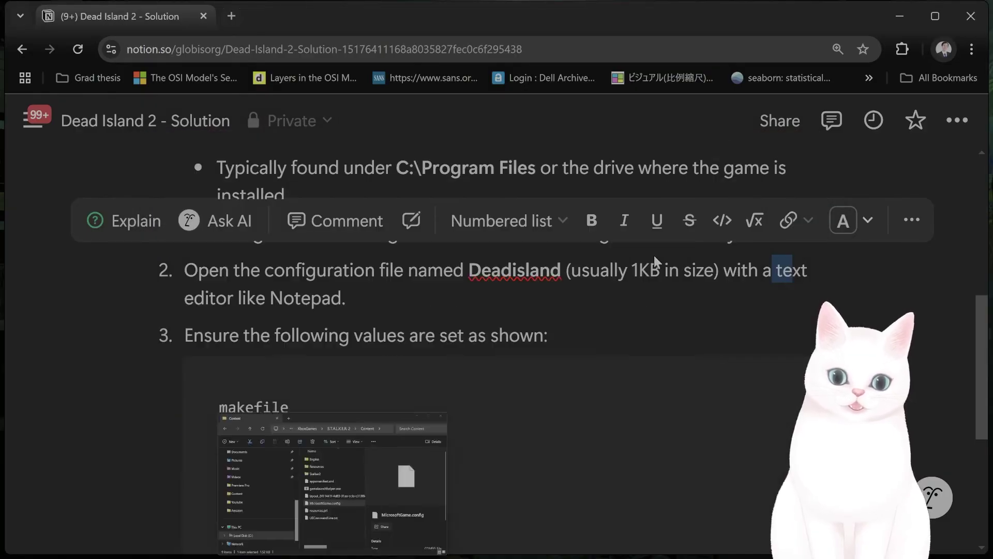
pyautogui.scroll(-2, 621, 395)
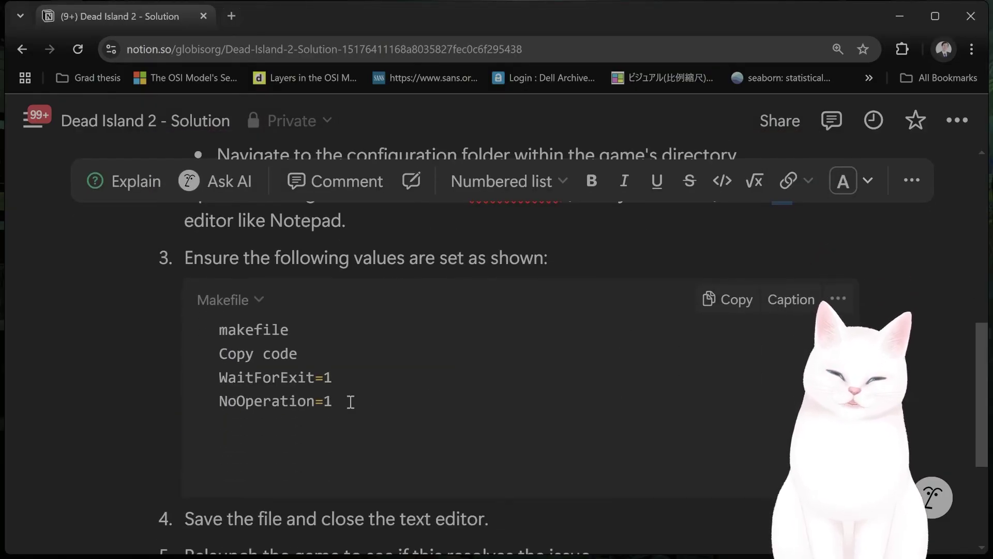
pyautogui.moveTo(340, 398); pyautogui.dragTo(223, 342)
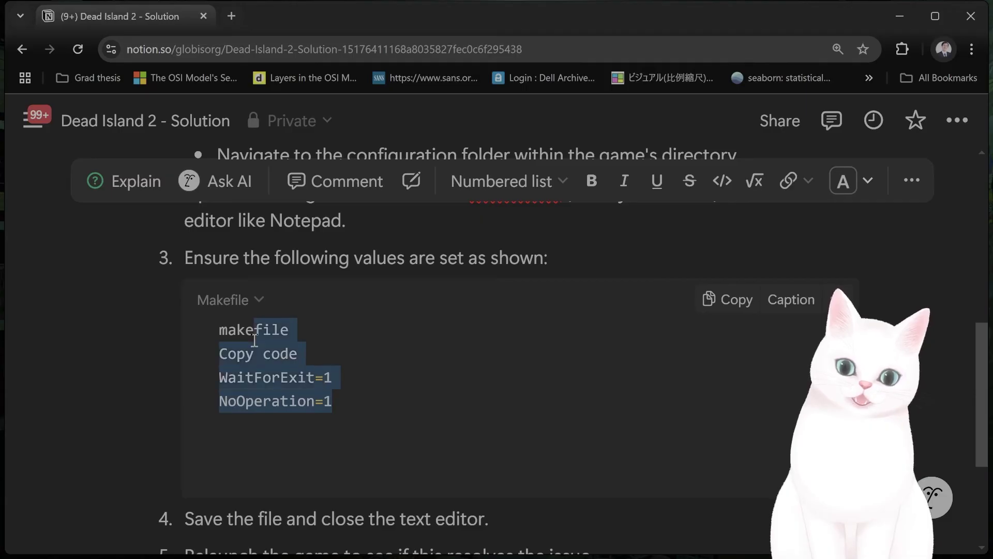
pyautogui.moveTo(297, 354); pyautogui.dragTo(219, 324)
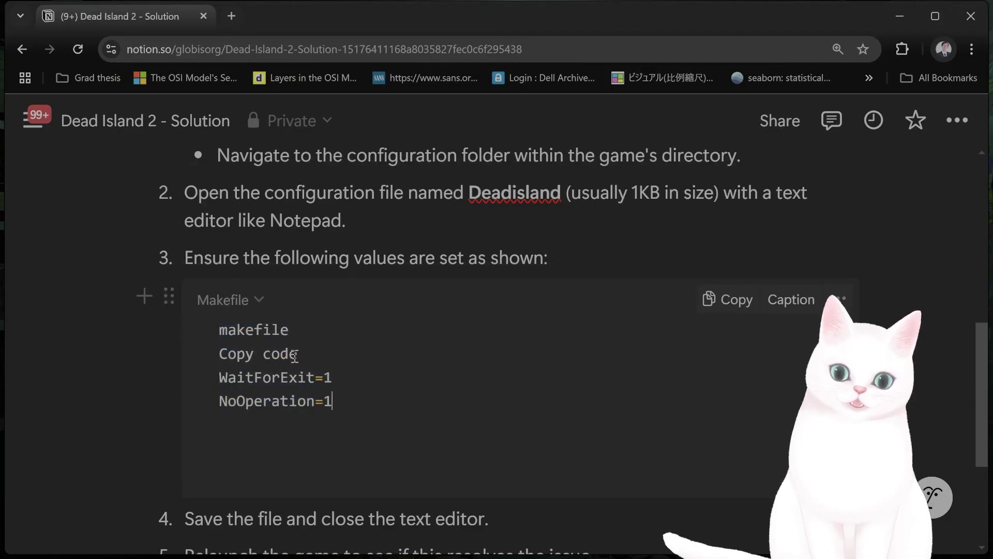
pyautogui.press('BackSpace')
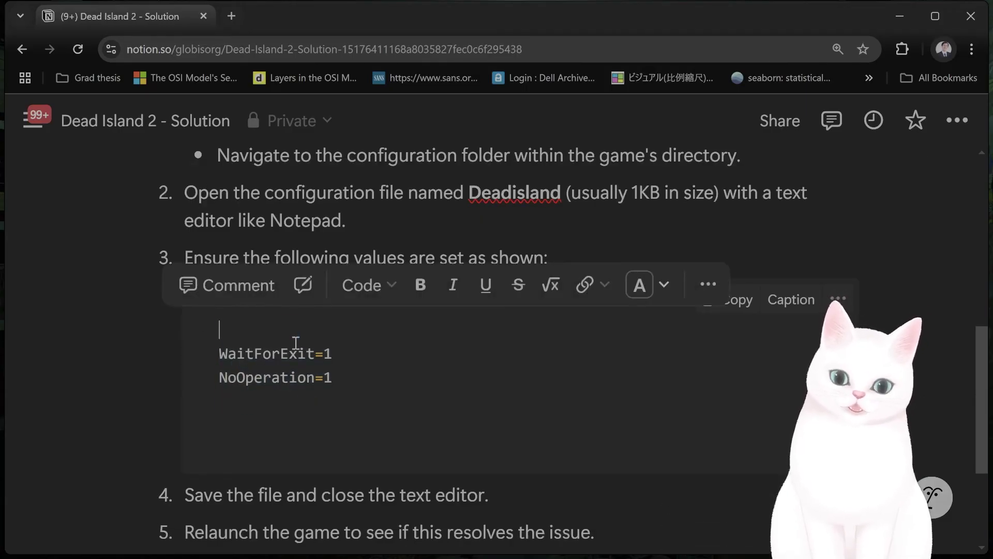
pyautogui.click(217, 354)
pyautogui.press('BackSpace')
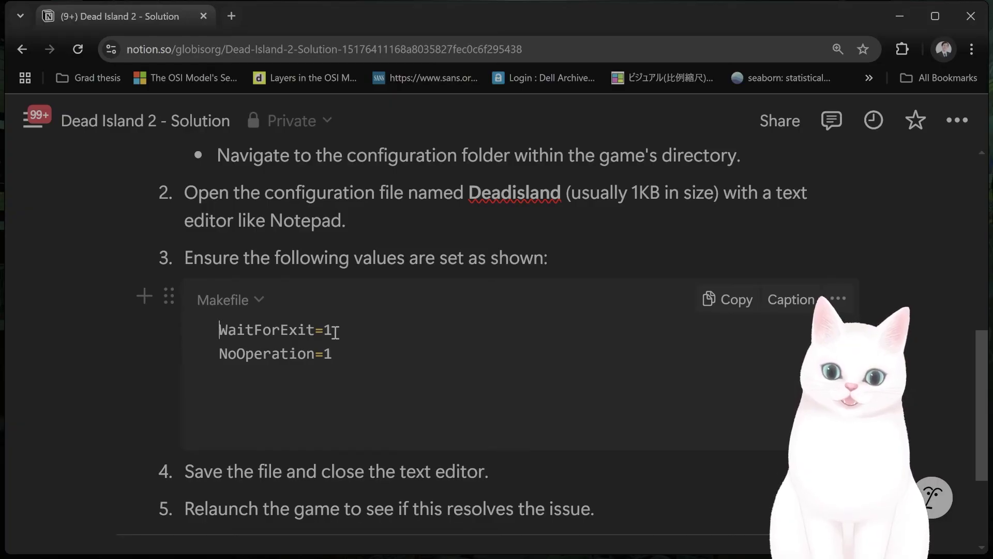
pyautogui.scroll(-1, 330, 362)
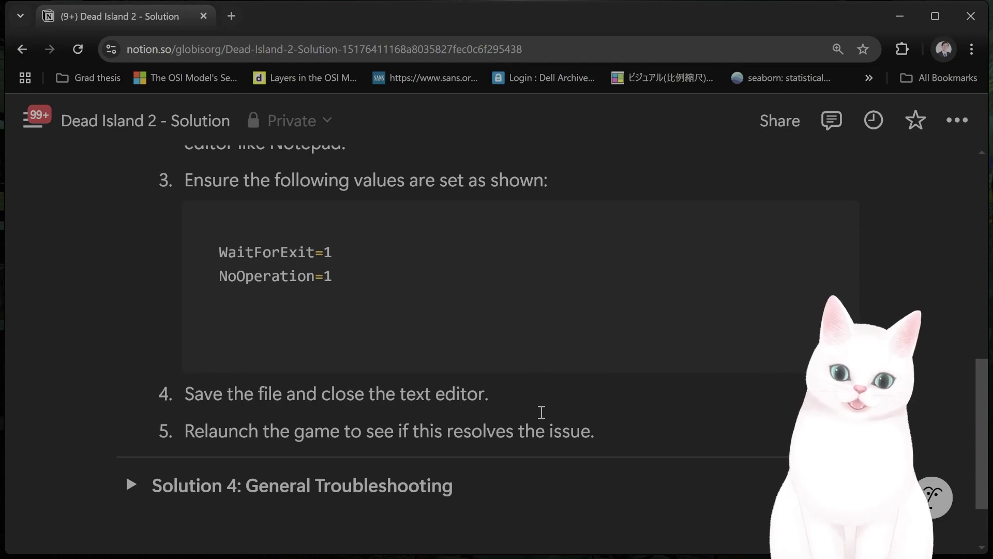
# Expand Solution 4, collapse Solution 3 and highlight the Windows Update and Perform a Clean Install steps.
pyautogui.click(129, 486)
pyautogui.scroll(3, 156, 388)
pyautogui.click(130, 167)
pyautogui.scroll(-2, 388, 292)
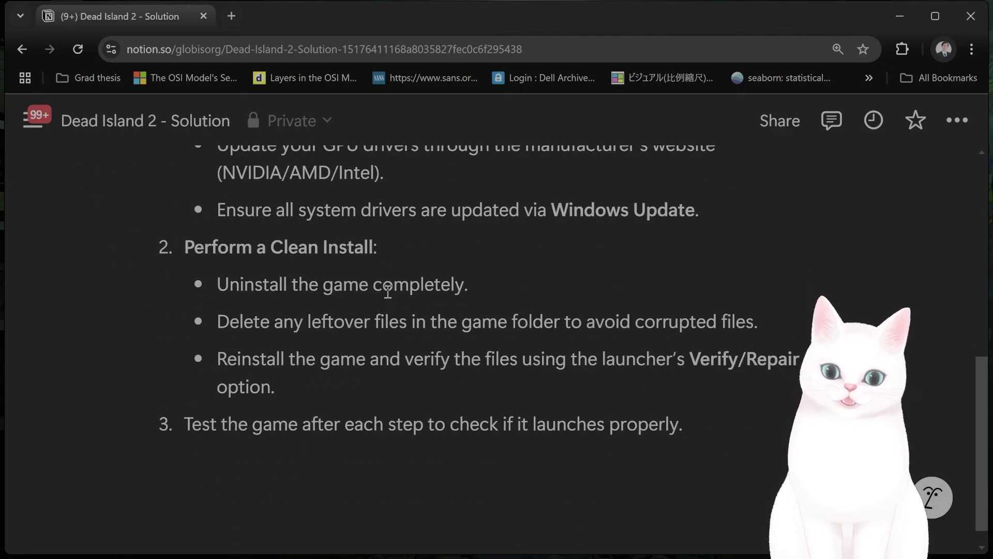
pyautogui.scroll(1, 388, 292)
pyautogui.scroll(3, 344, 295)
pyautogui.scroll(-3, 228, 337)
pyautogui.scroll(1, 244, 377)
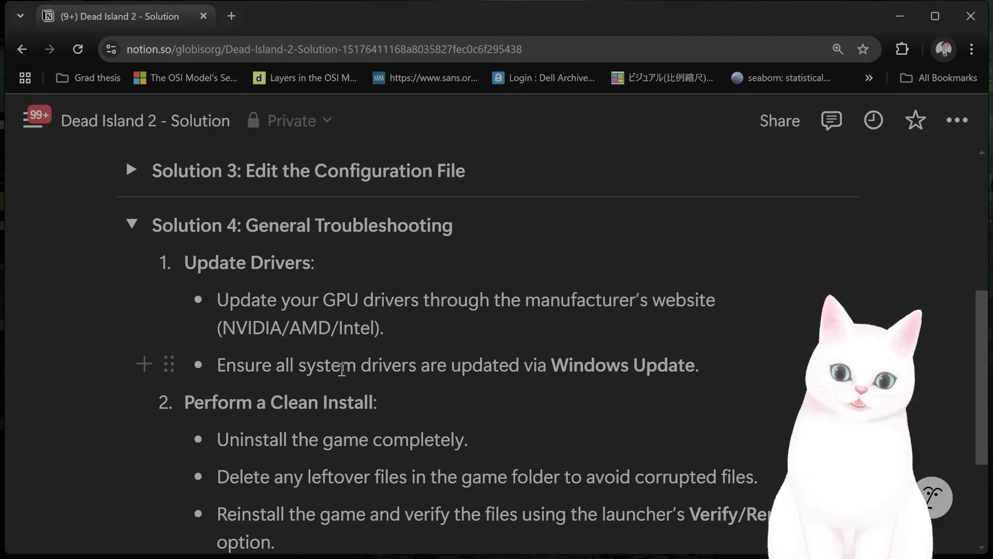
pyautogui.moveTo(745, 376); pyautogui.dragTo(542, 365)
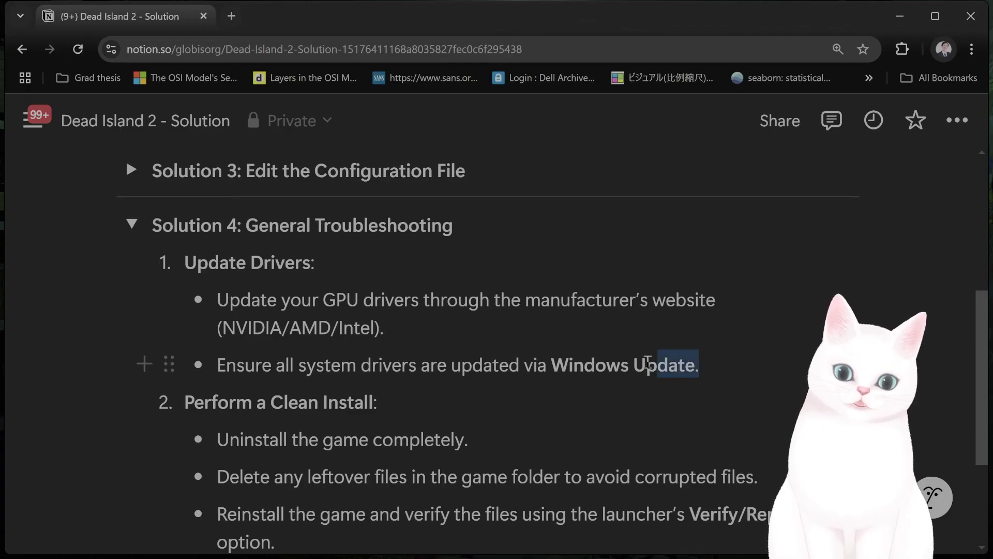
pyautogui.scroll(-1, 541, 365)
pyautogui.click(537, 371)
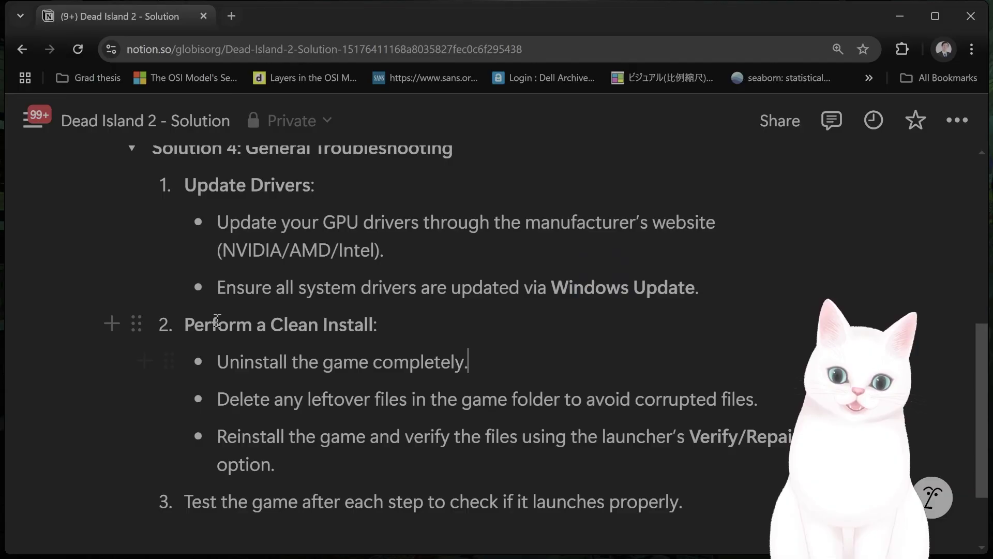
pyautogui.moveTo(186, 327); pyautogui.dragTo(386, 332)
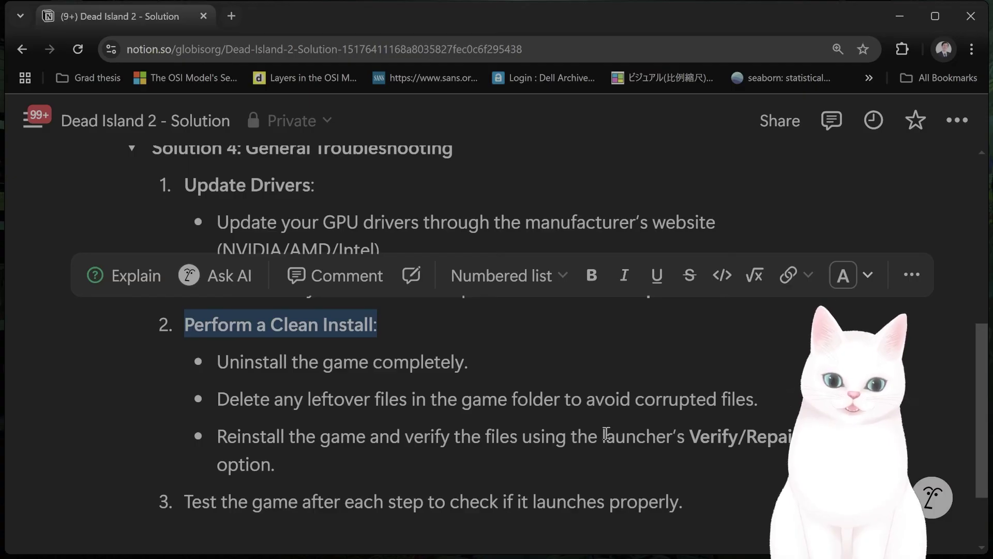
pyautogui.scroll(2, 227, 223)
pyautogui.scroll(2, 227, 223)
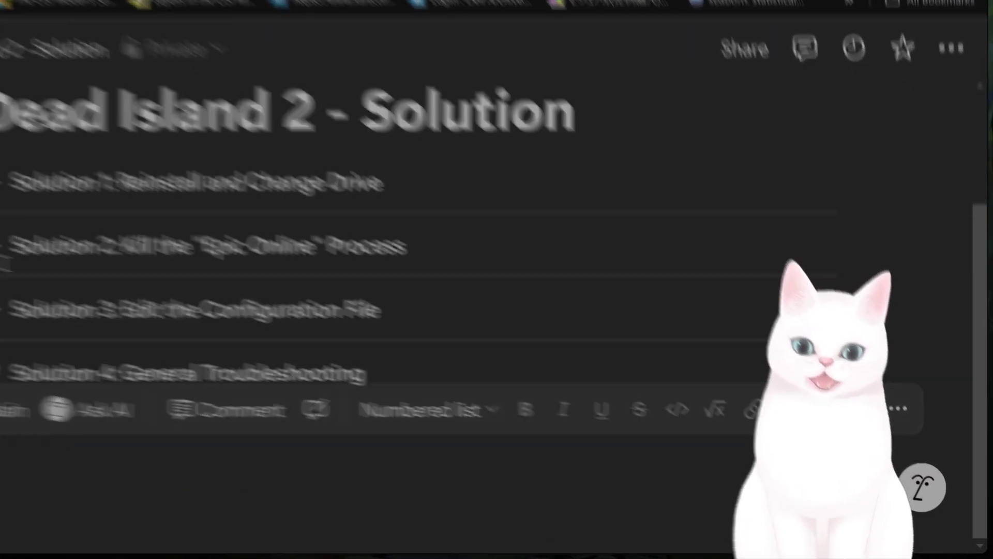